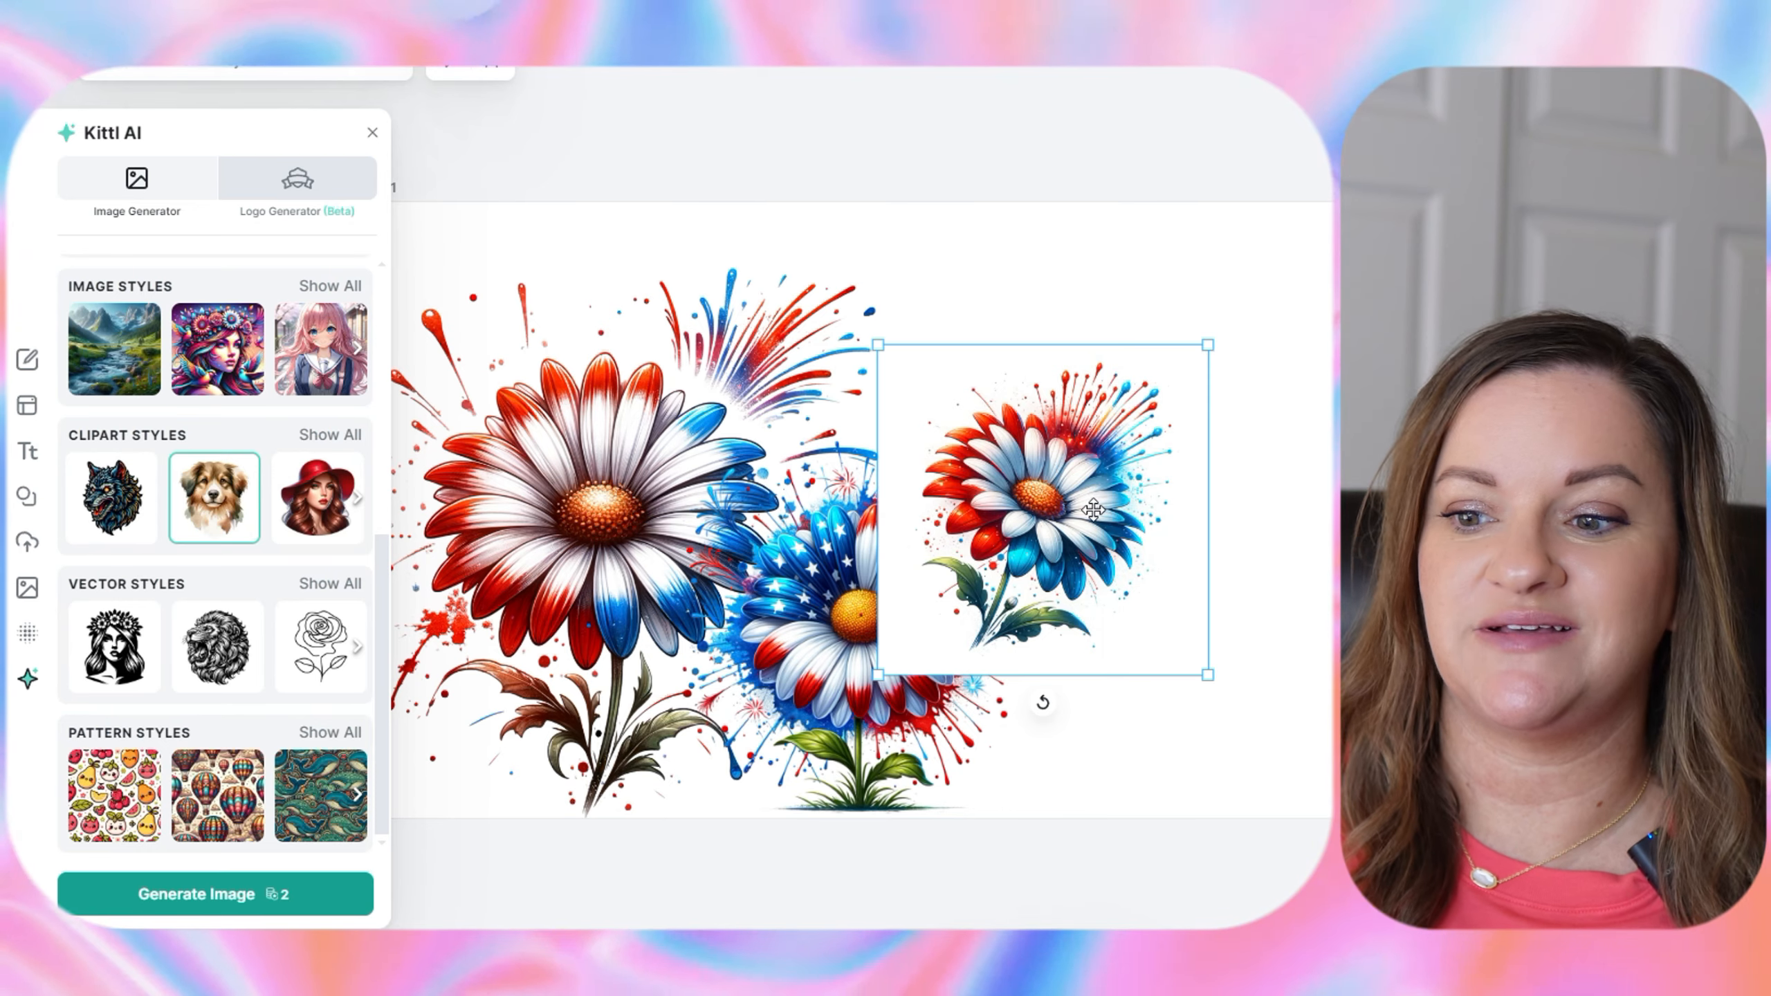
# Move the newest daisy to the right of the overlapping pair, and generate another image from the same daisy prompt
pyautogui.moveTo(1055, 490); pyautogui.dragTo(1197, 441)
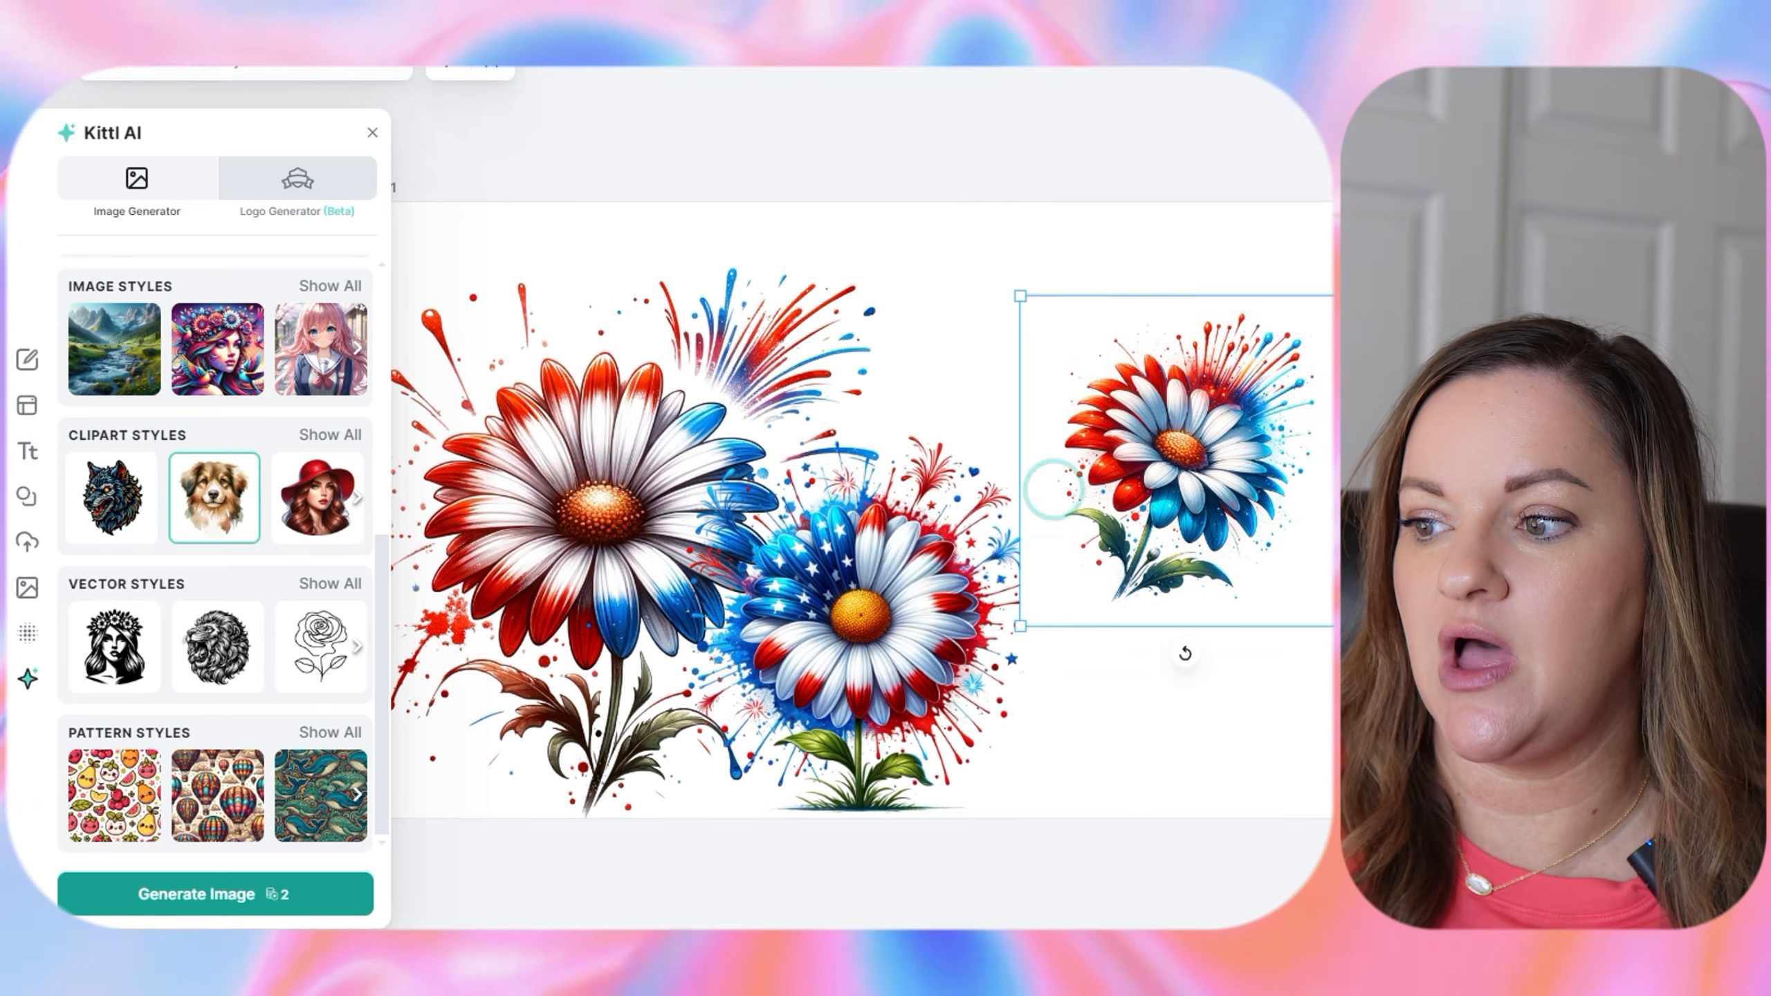
pyautogui.click(1147, 488)
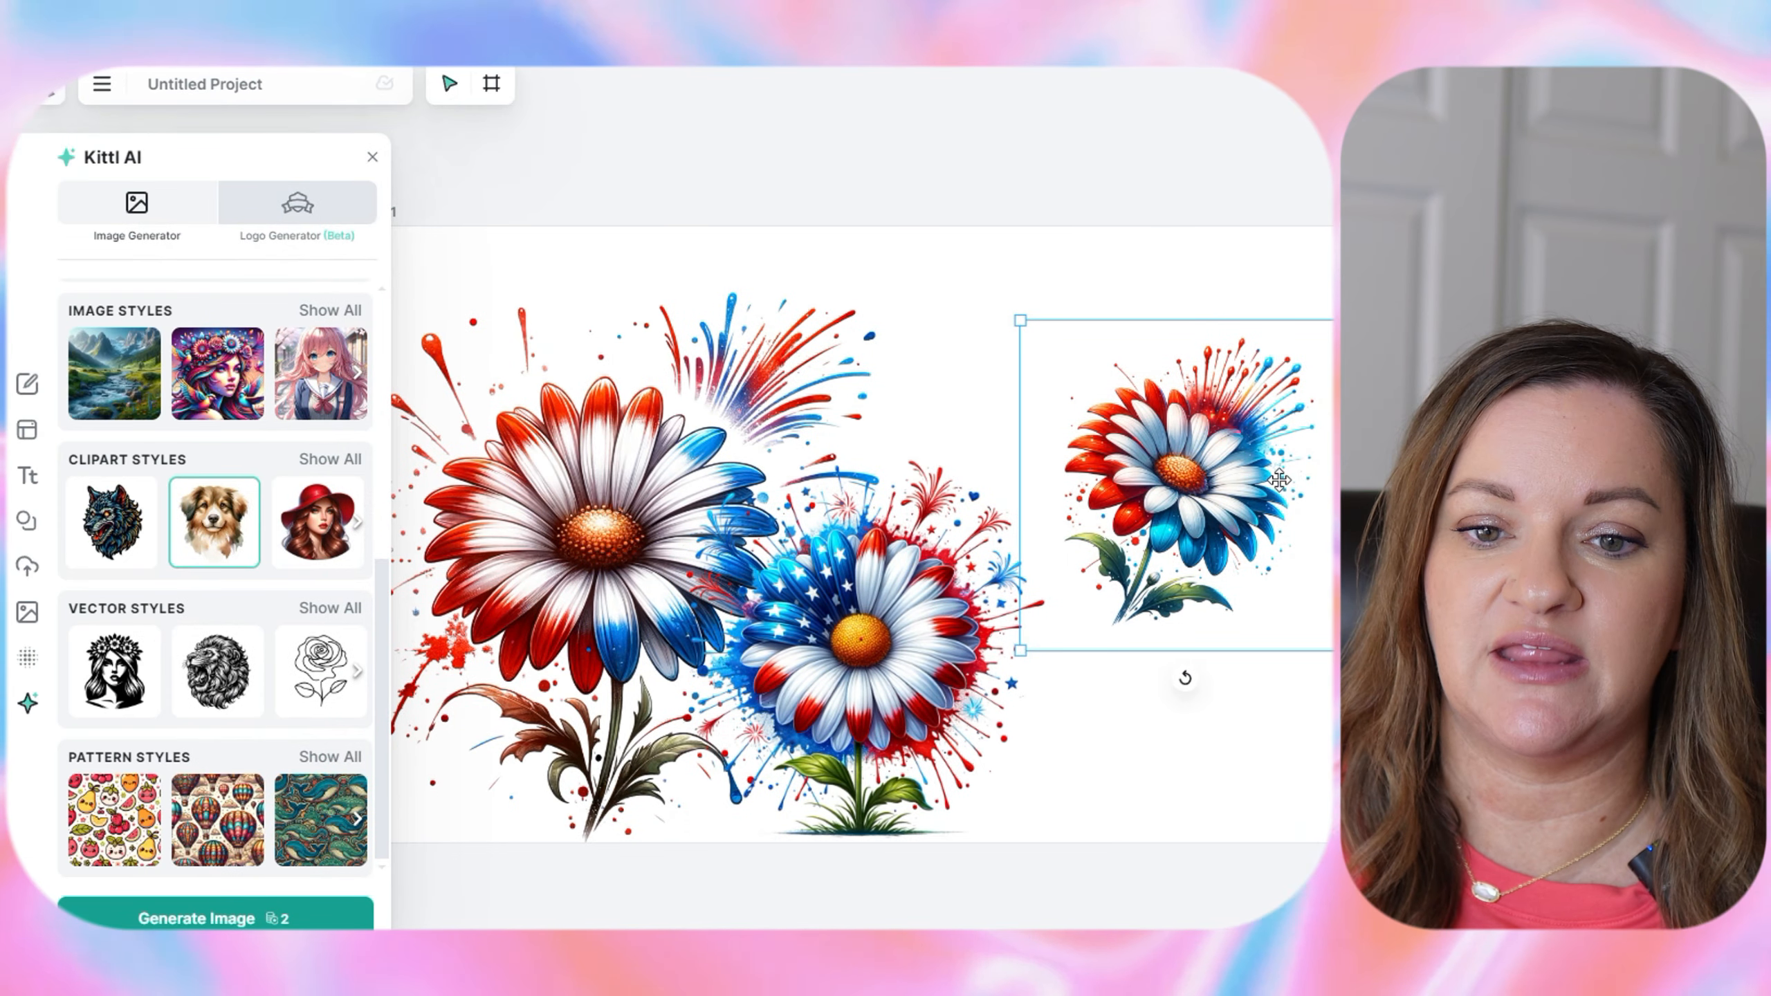
pyautogui.scroll(7, 174, 526)
pyautogui.scroll(6, 1227, 691)
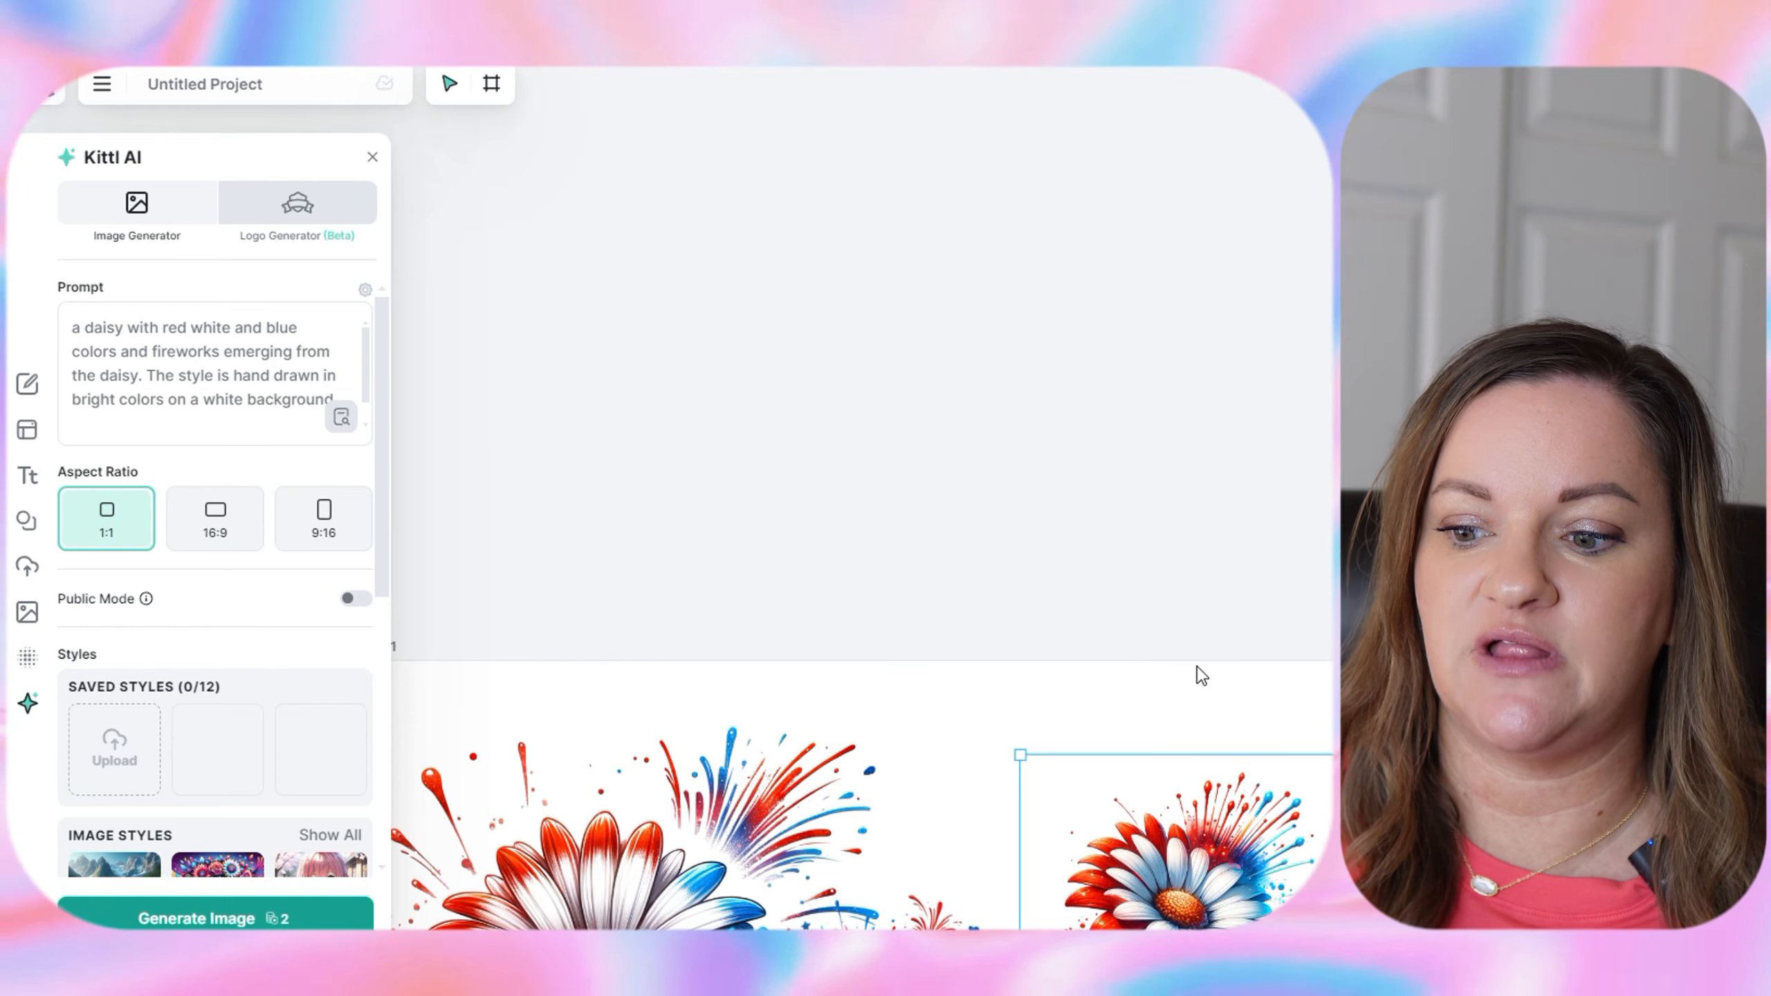
pyautogui.scroll(-6, 1198, 642)
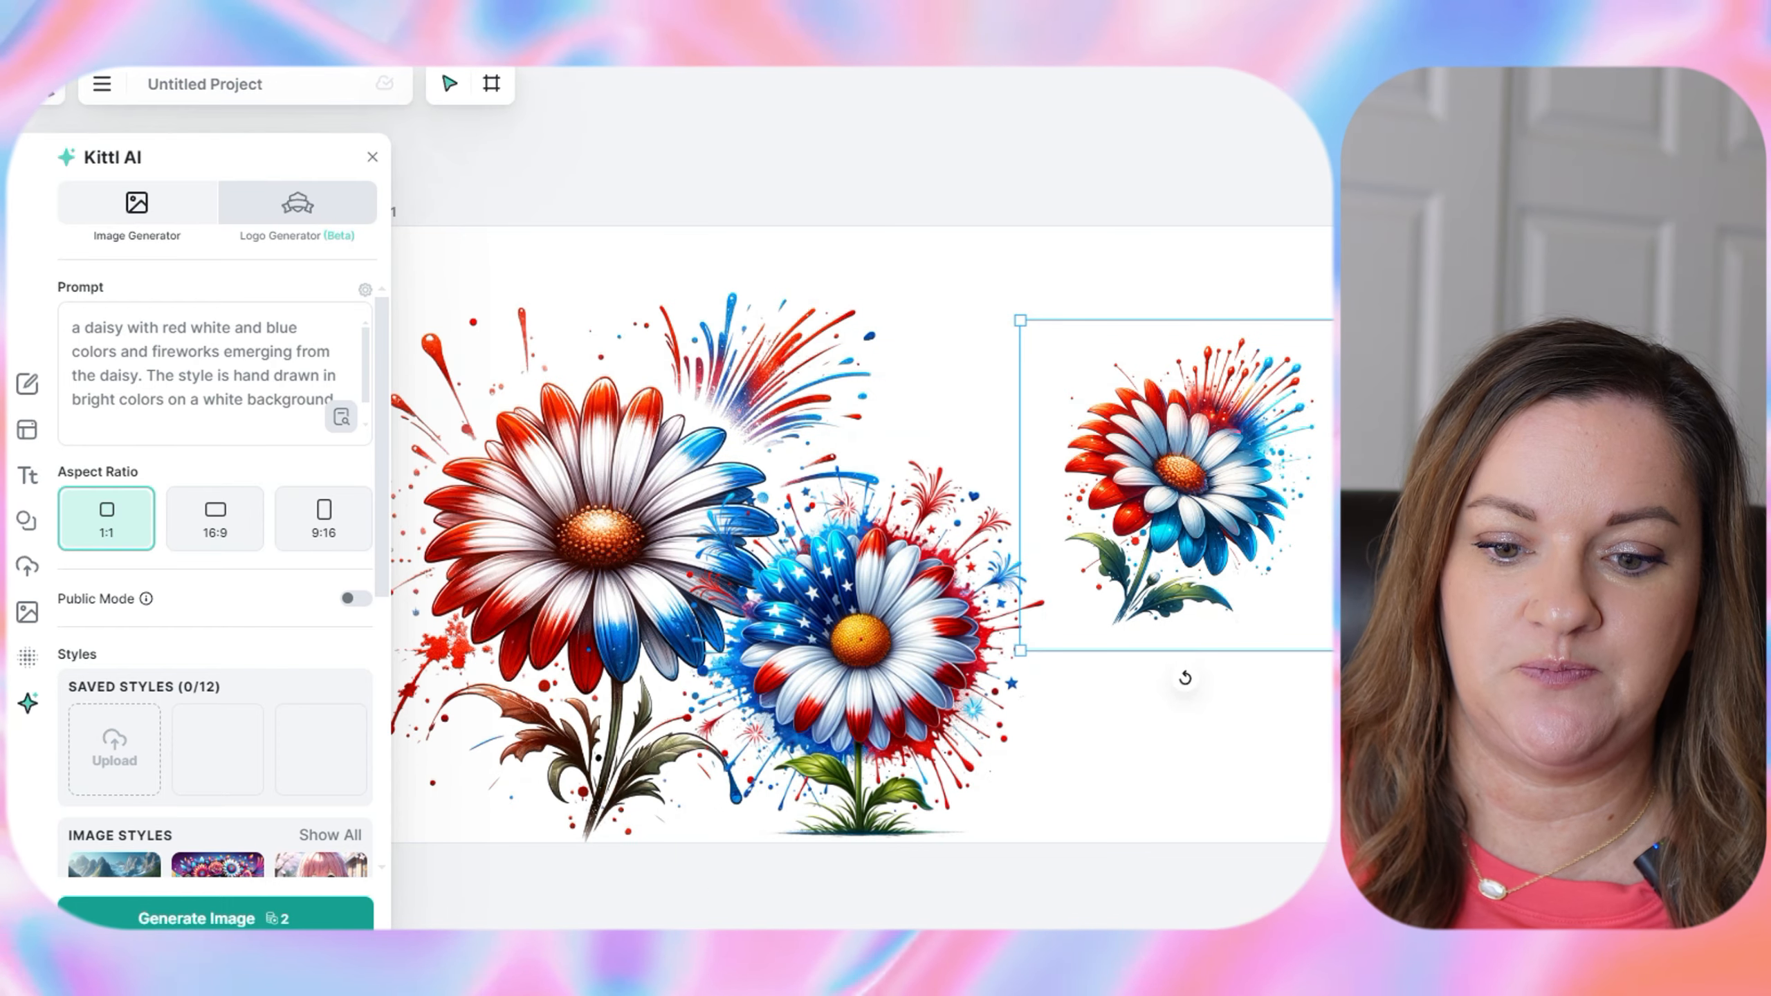
pyautogui.click(263, 920)
# Arrange the red-and-blue daisy and a shrunken copy of the flag-patterned daisy on either side of the rightmost tall daisy's stem
pyautogui.moveTo(1160, 501); pyautogui.dragTo(1367, 694)
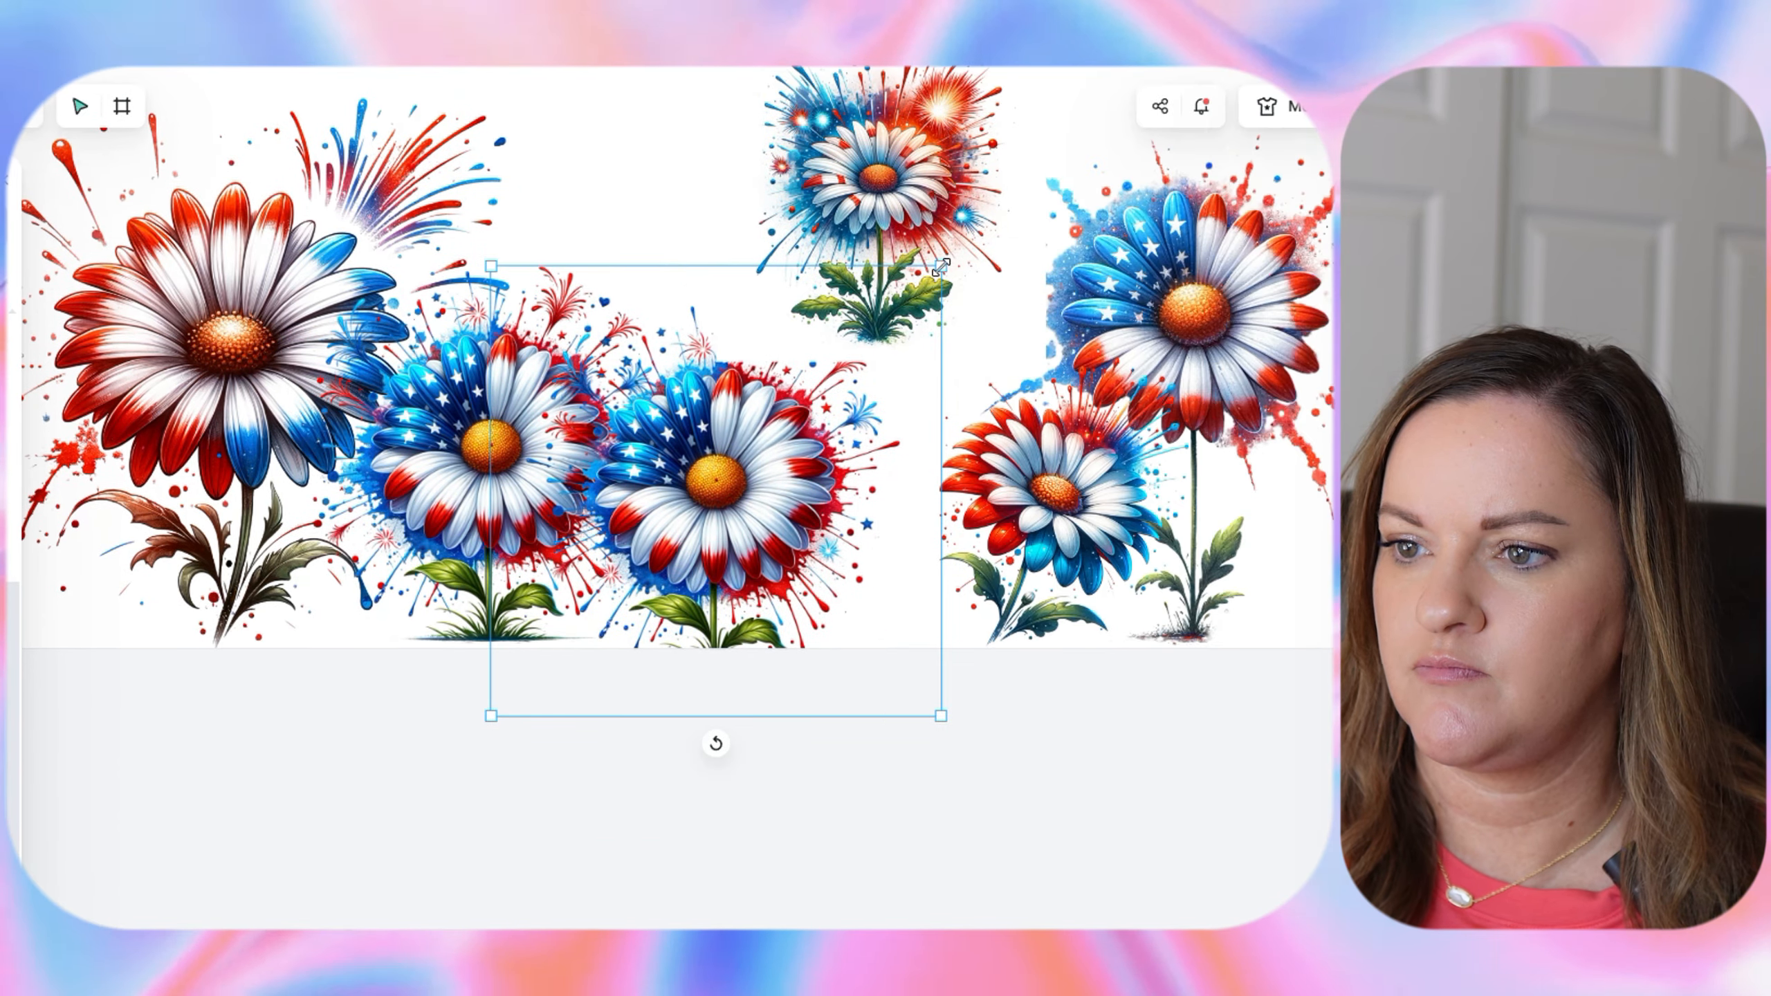
pyautogui.moveTo(656, 514); pyautogui.dragTo(1278, 516)
pyautogui.click(818, 522)
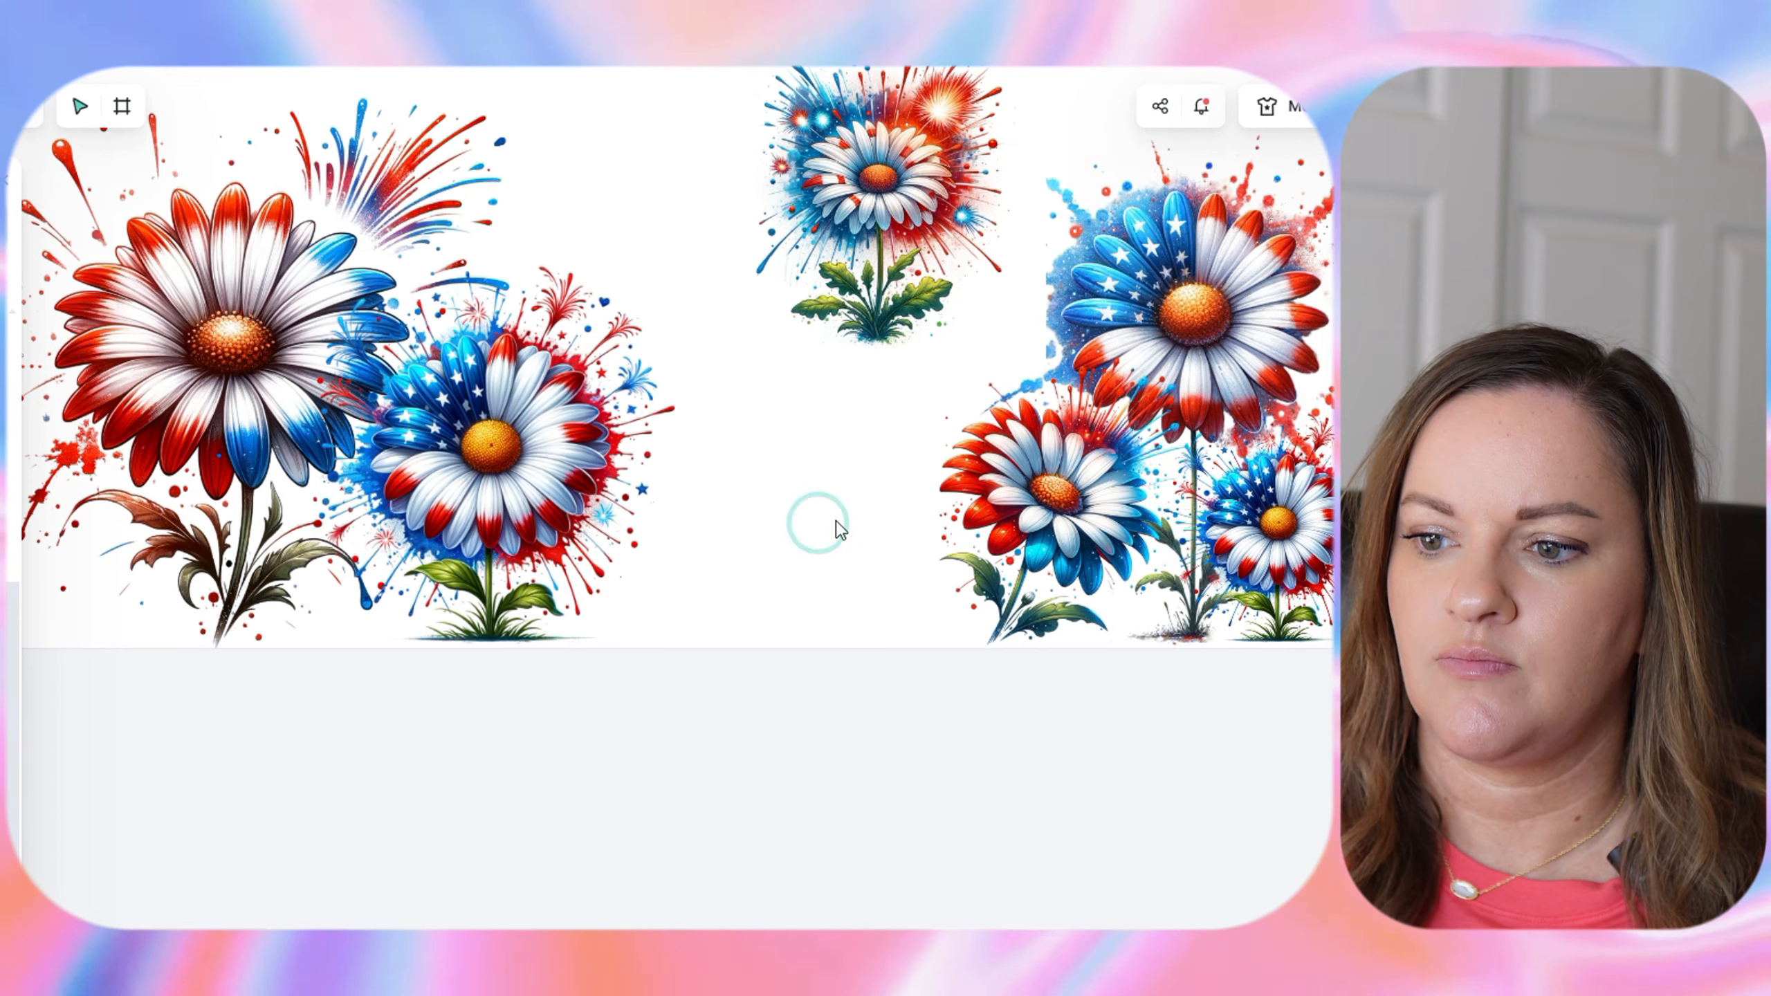
# Move the fireworks daisy into the gap between the two flower groups and enlarge it to nearly the artboard's height
pyautogui.moveTo(878, 156); pyautogui.dragTo(808, 411)
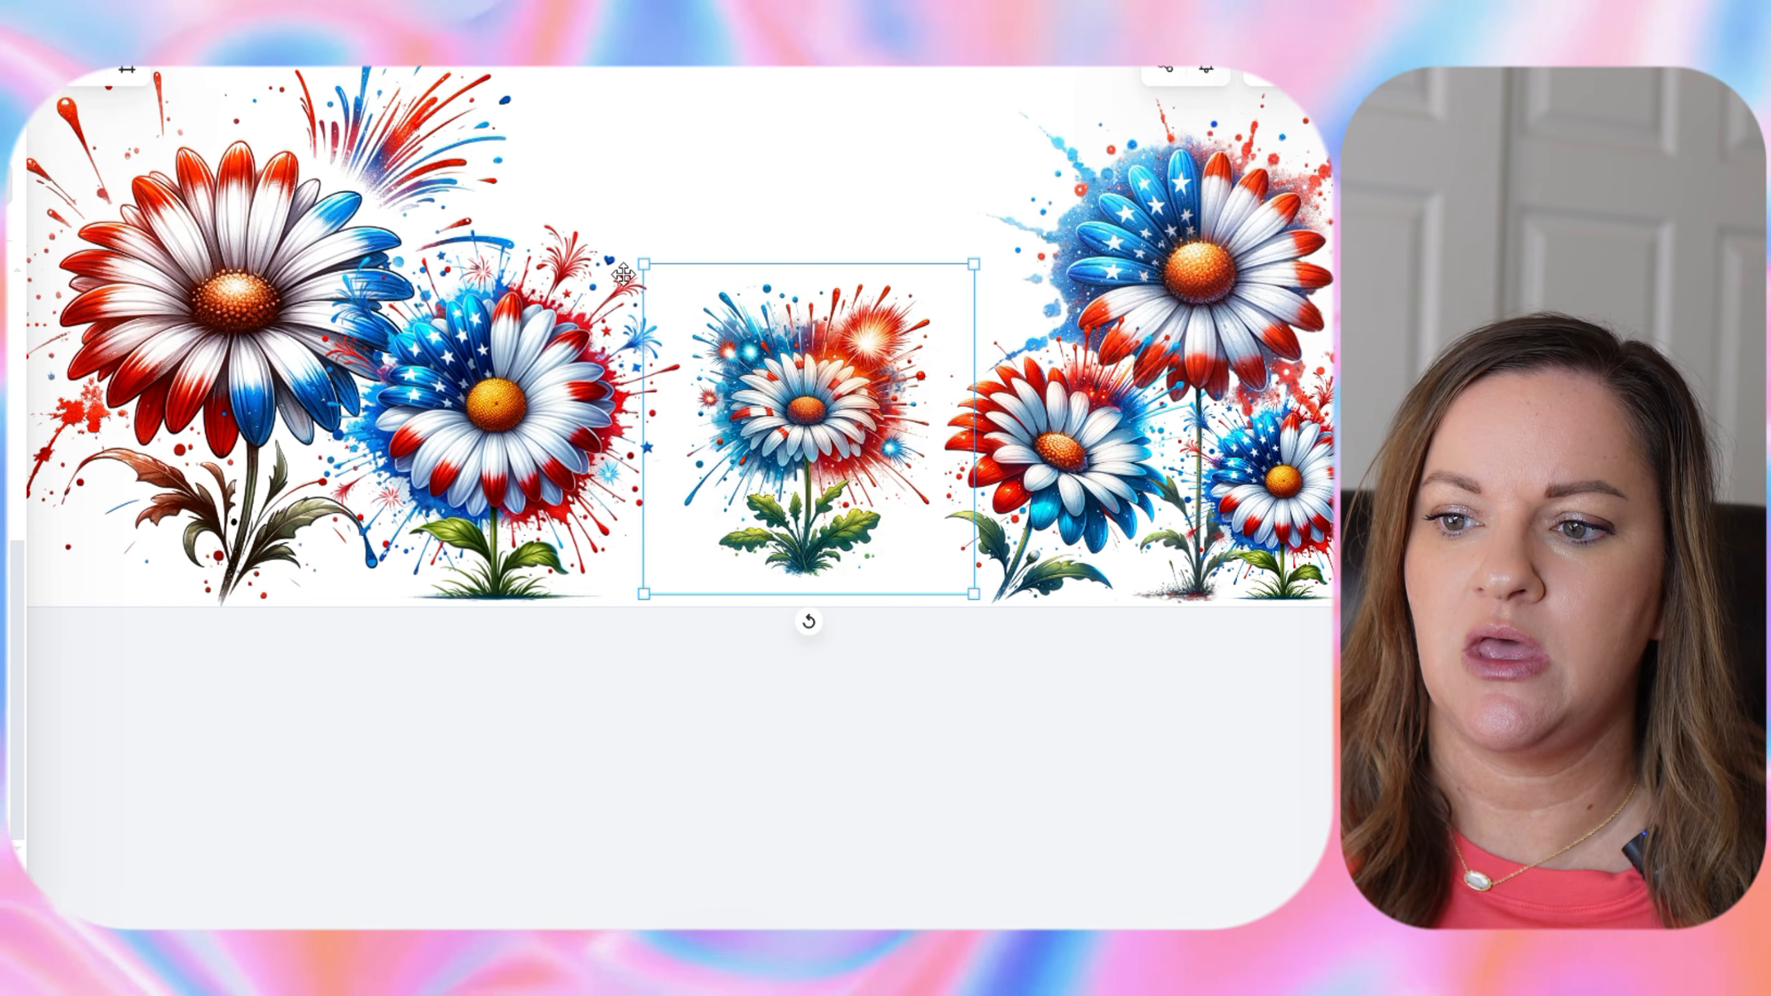
pyautogui.moveTo(642, 262); pyautogui.dragTo(636, 257)
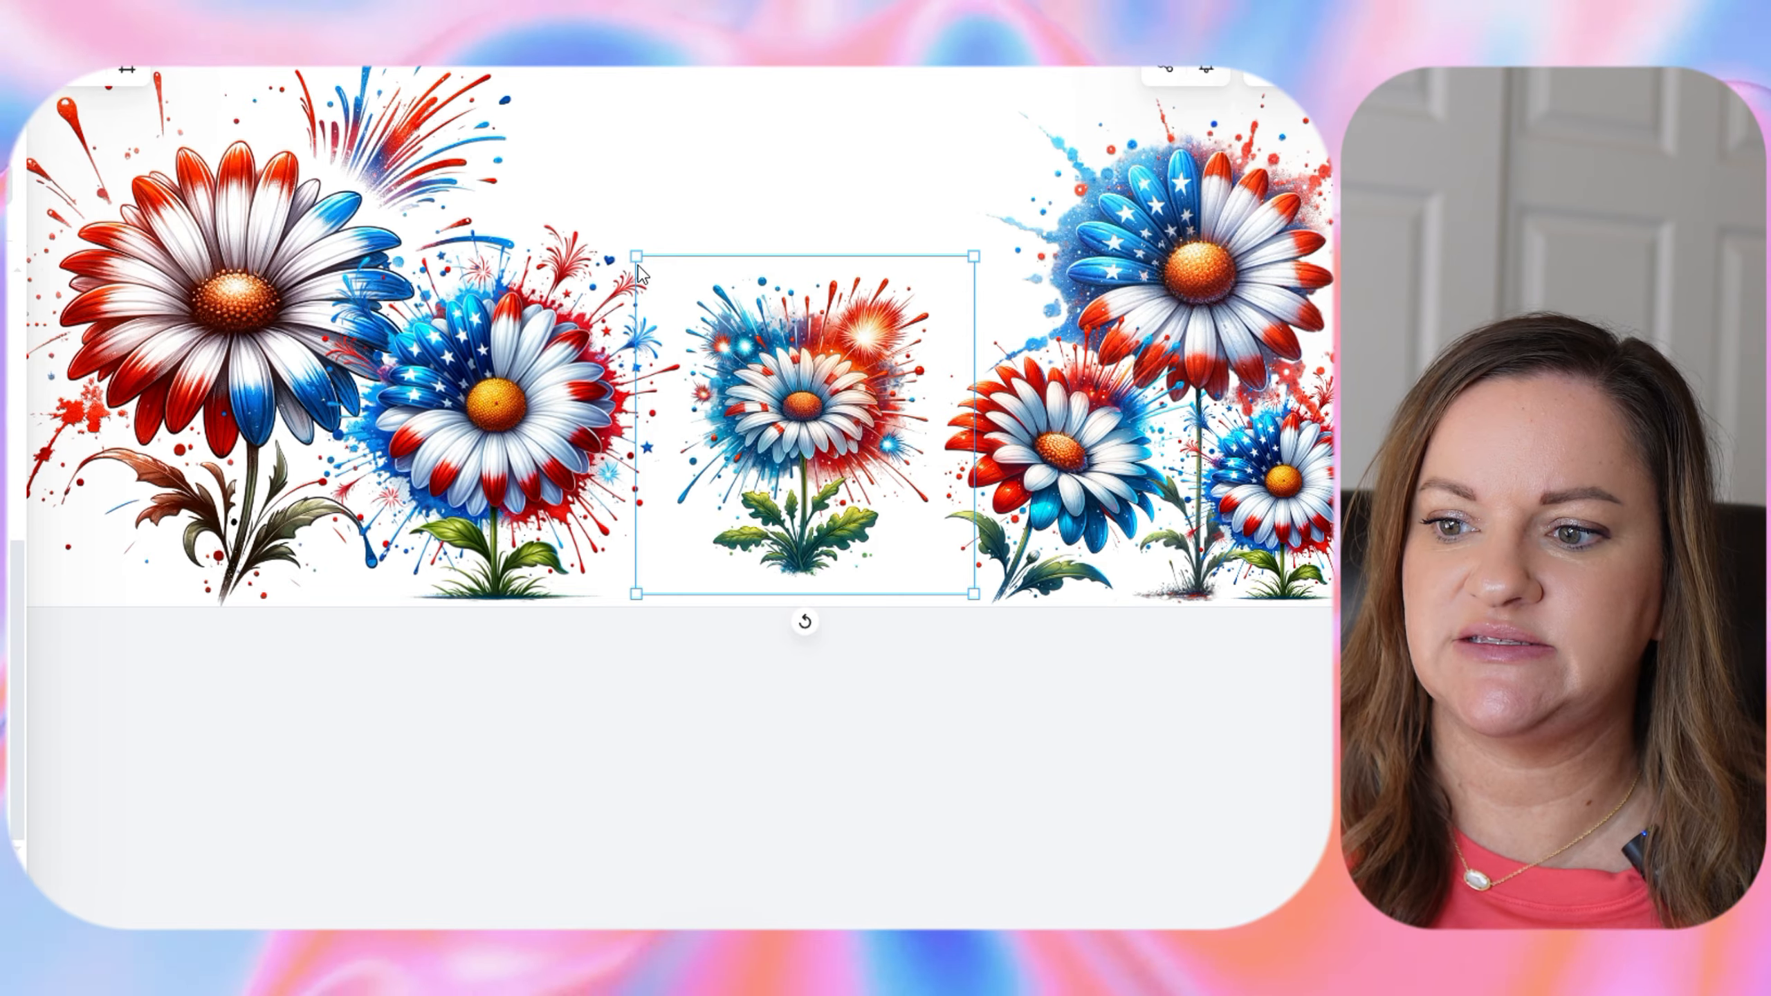
pyautogui.scroll(3, 619, 315)
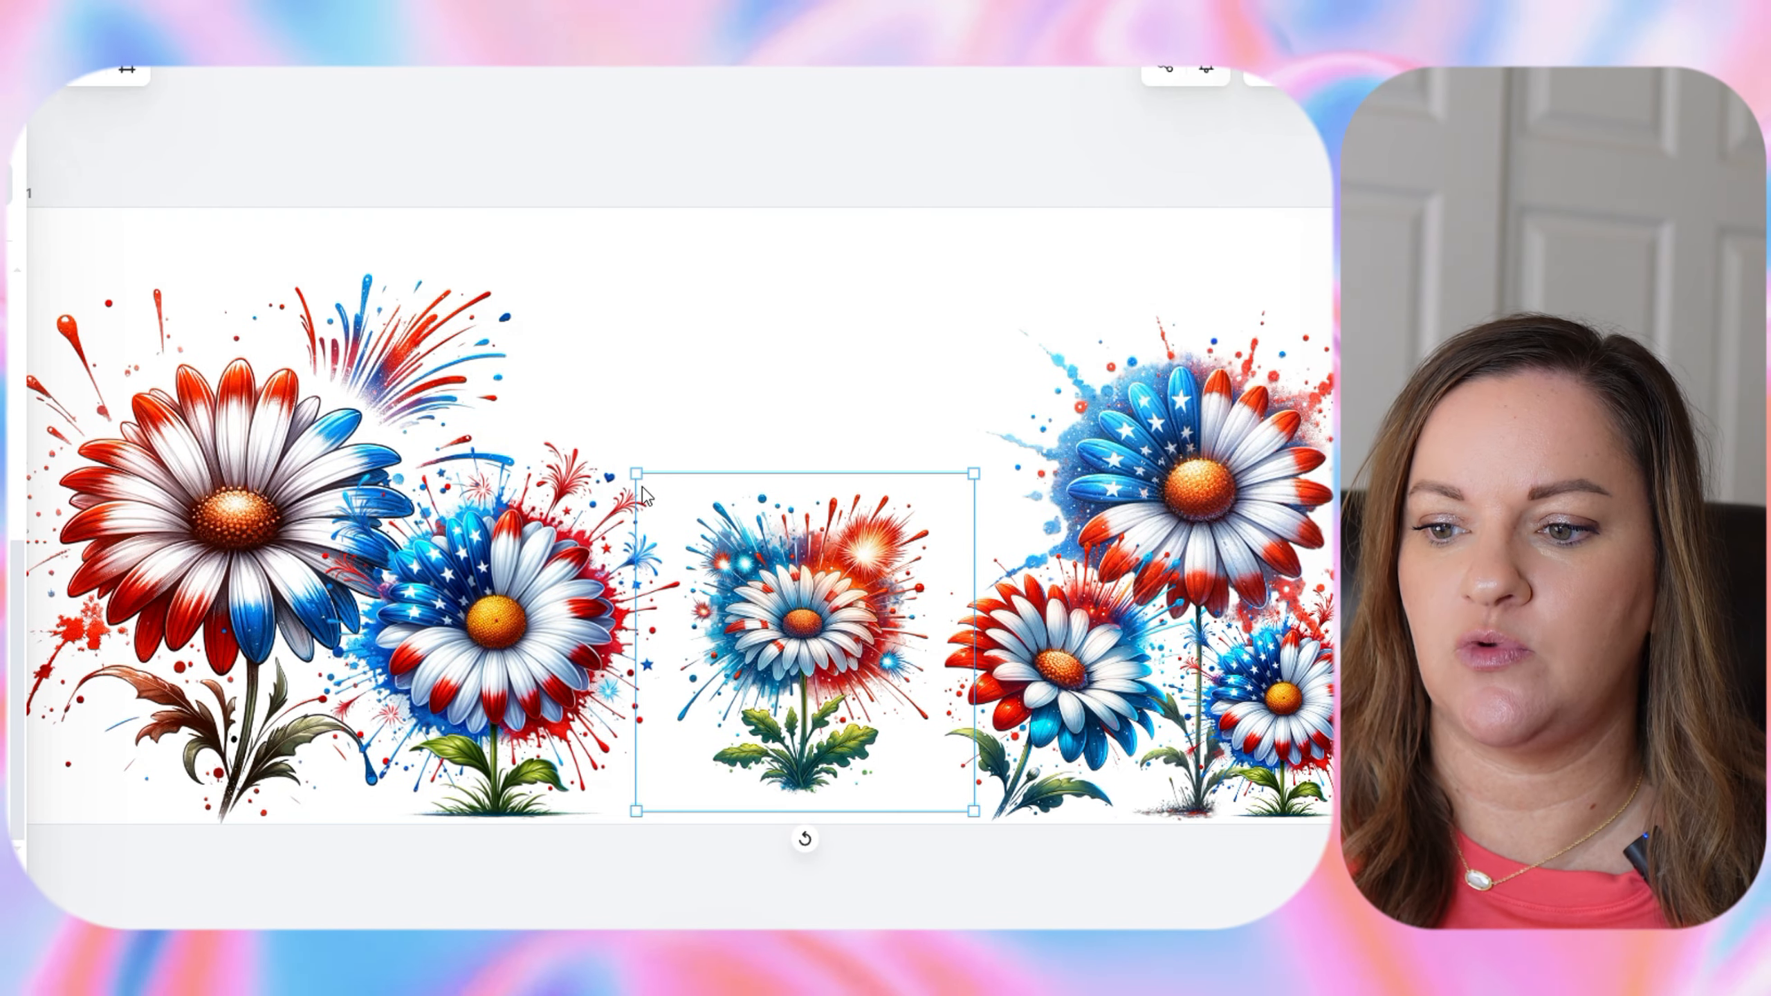
pyautogui.moveTo(637, 474); pyautogui.dragTo(391, 229)
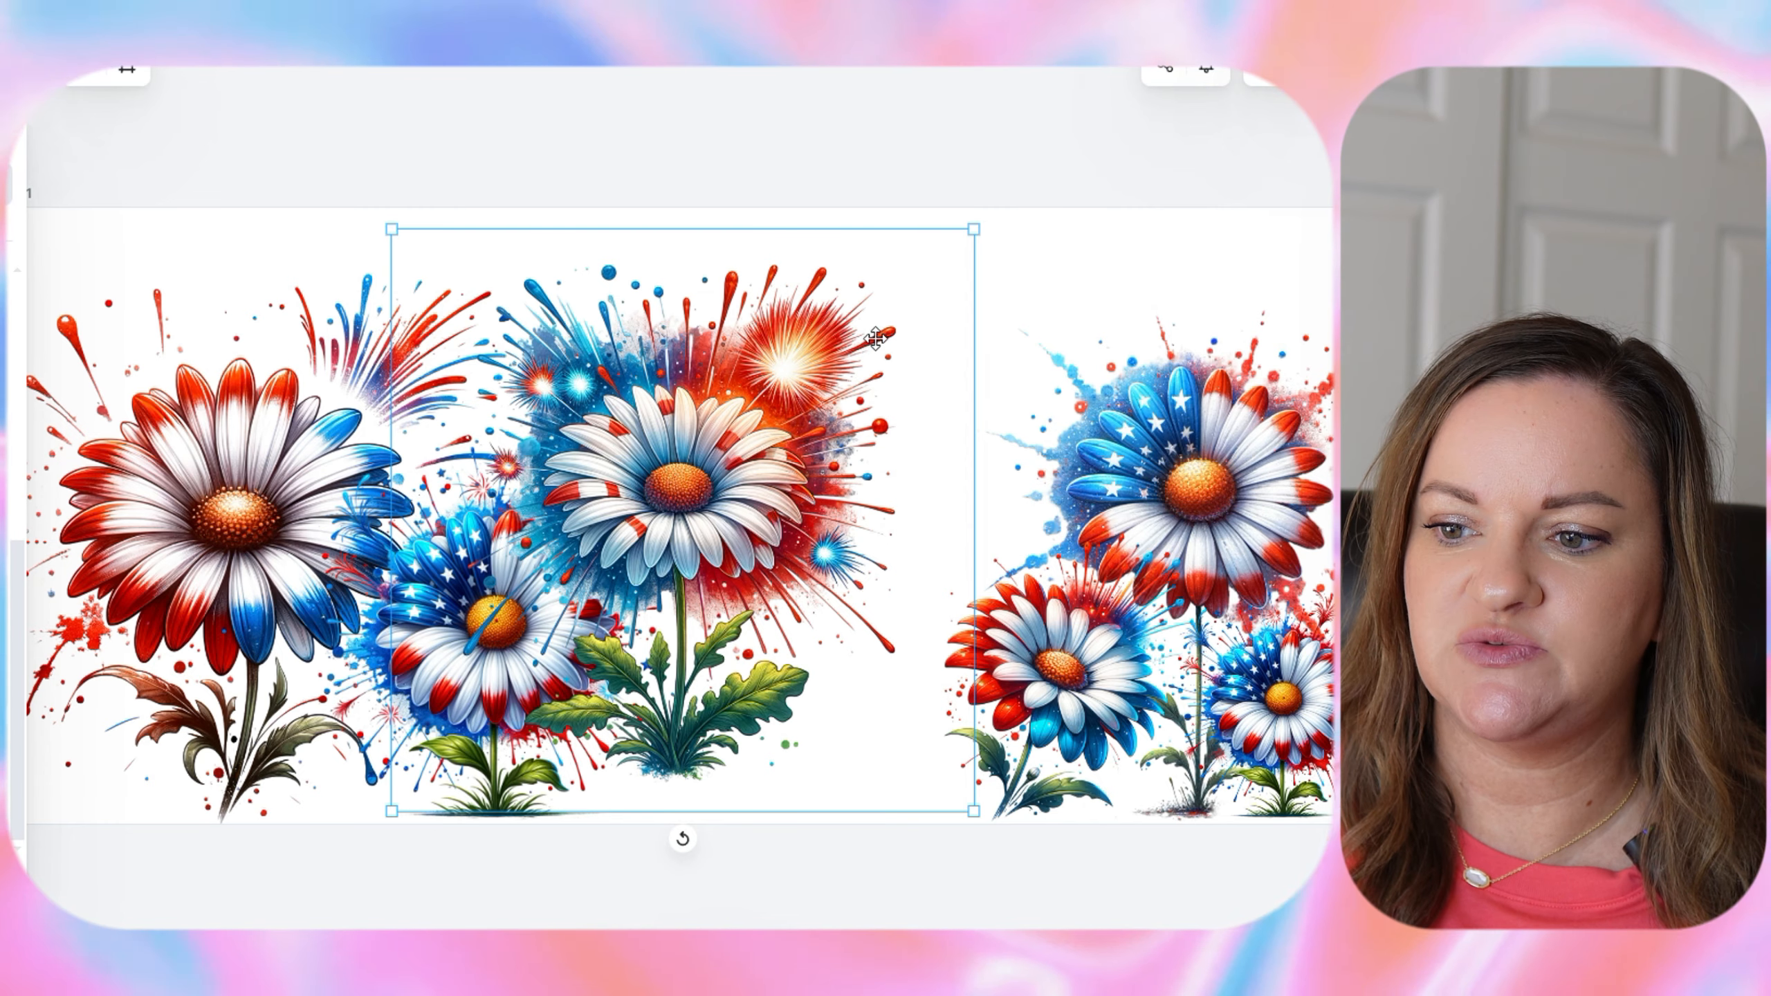
# Center the fireworks daisy between the two groups and enlarge it further until its bursts reach above the neighboring flowers
pyautogui.moveTo(683, 409); pyautogui.dragTo(810, 435)
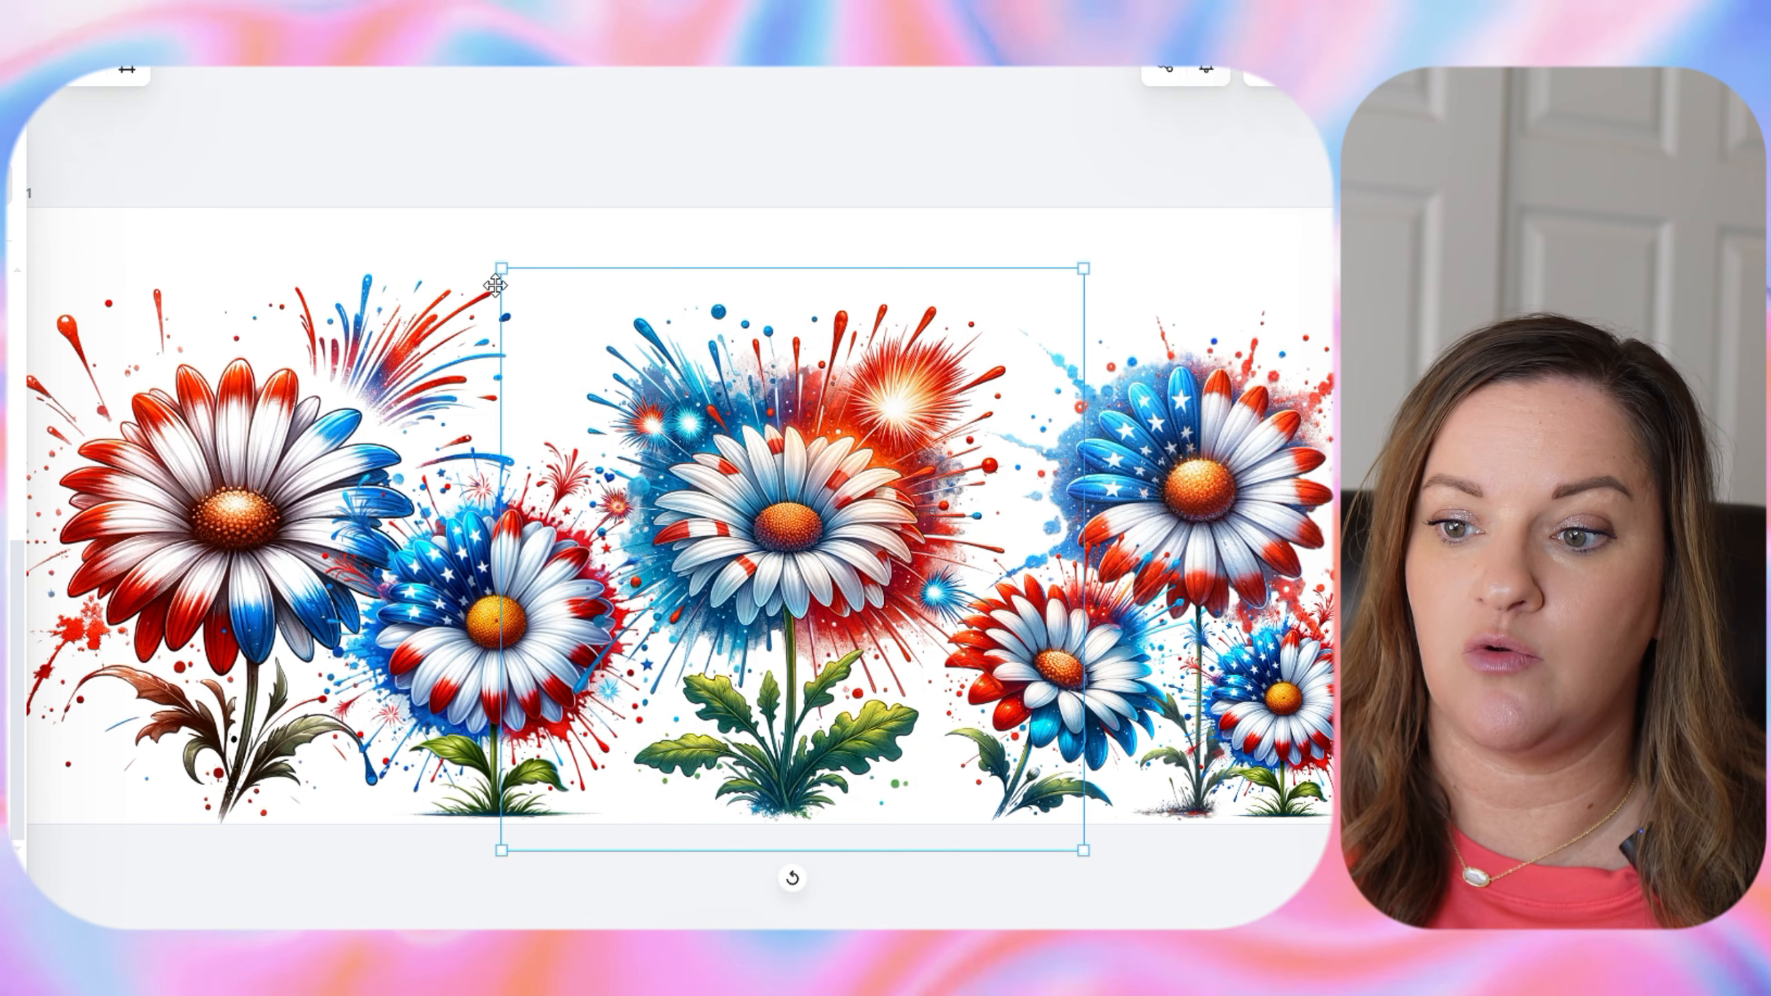
pyautogui.moveTo(500, 268); pyautogui.dragTo(465, 233)
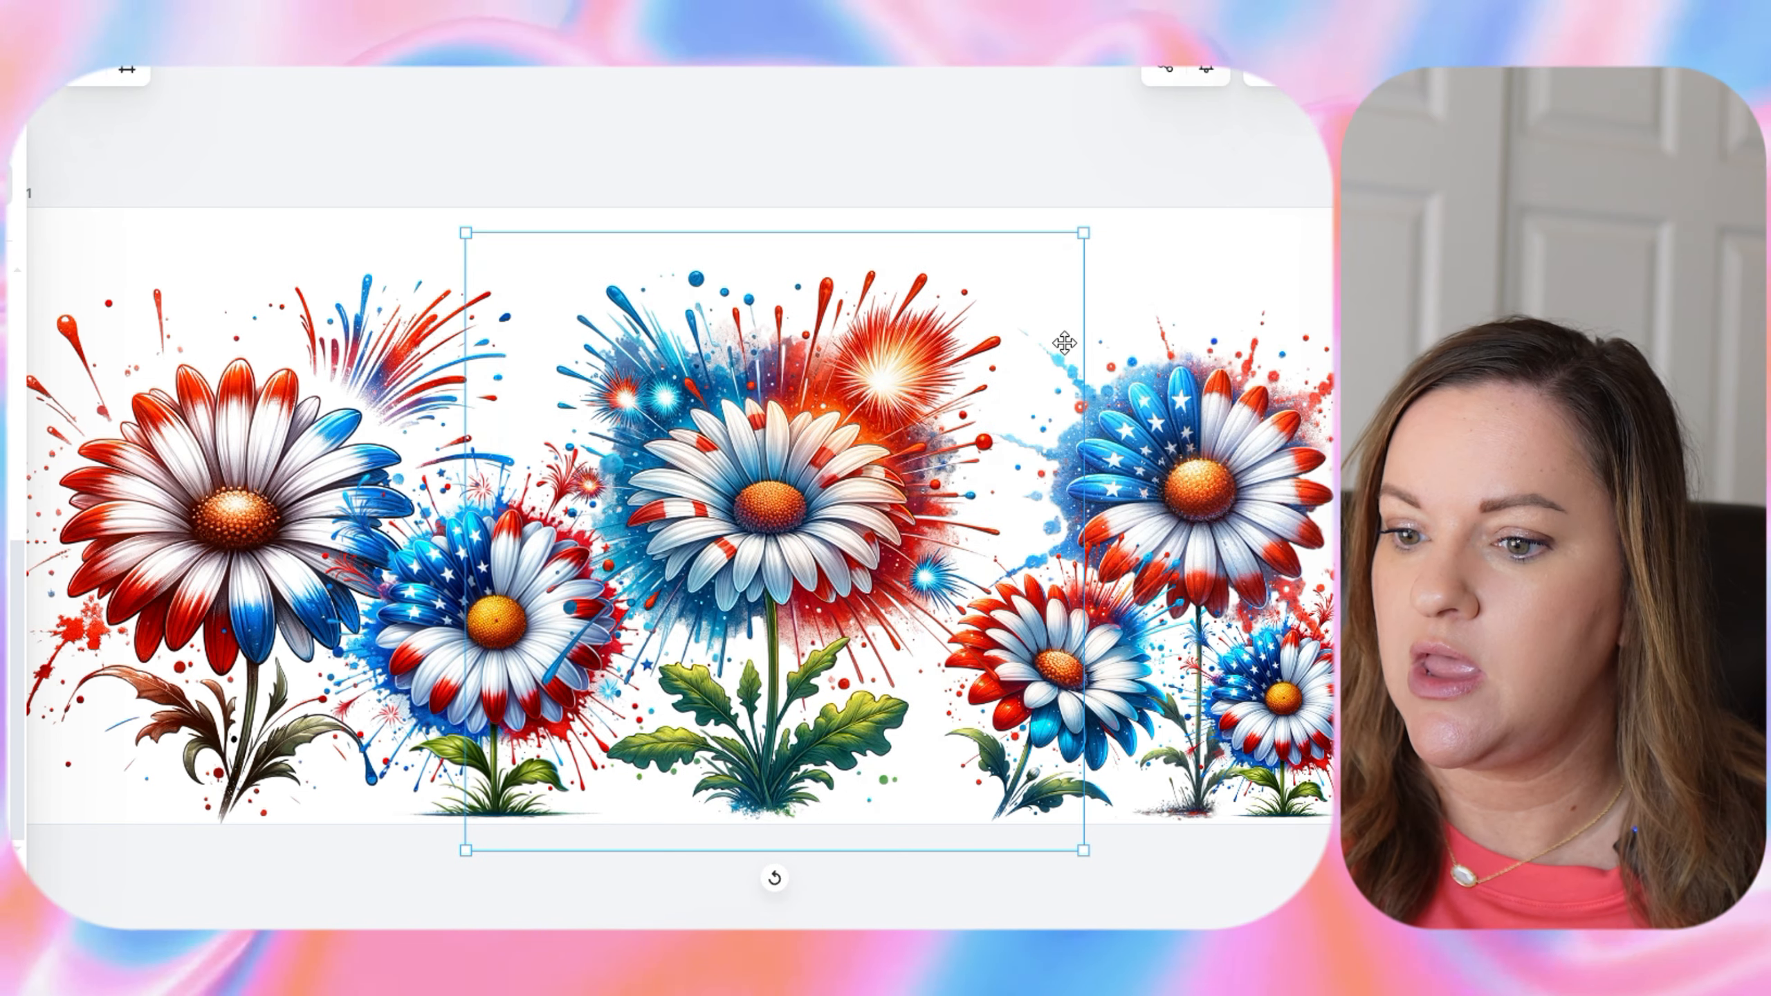
pyautogui.click(1082, 857)
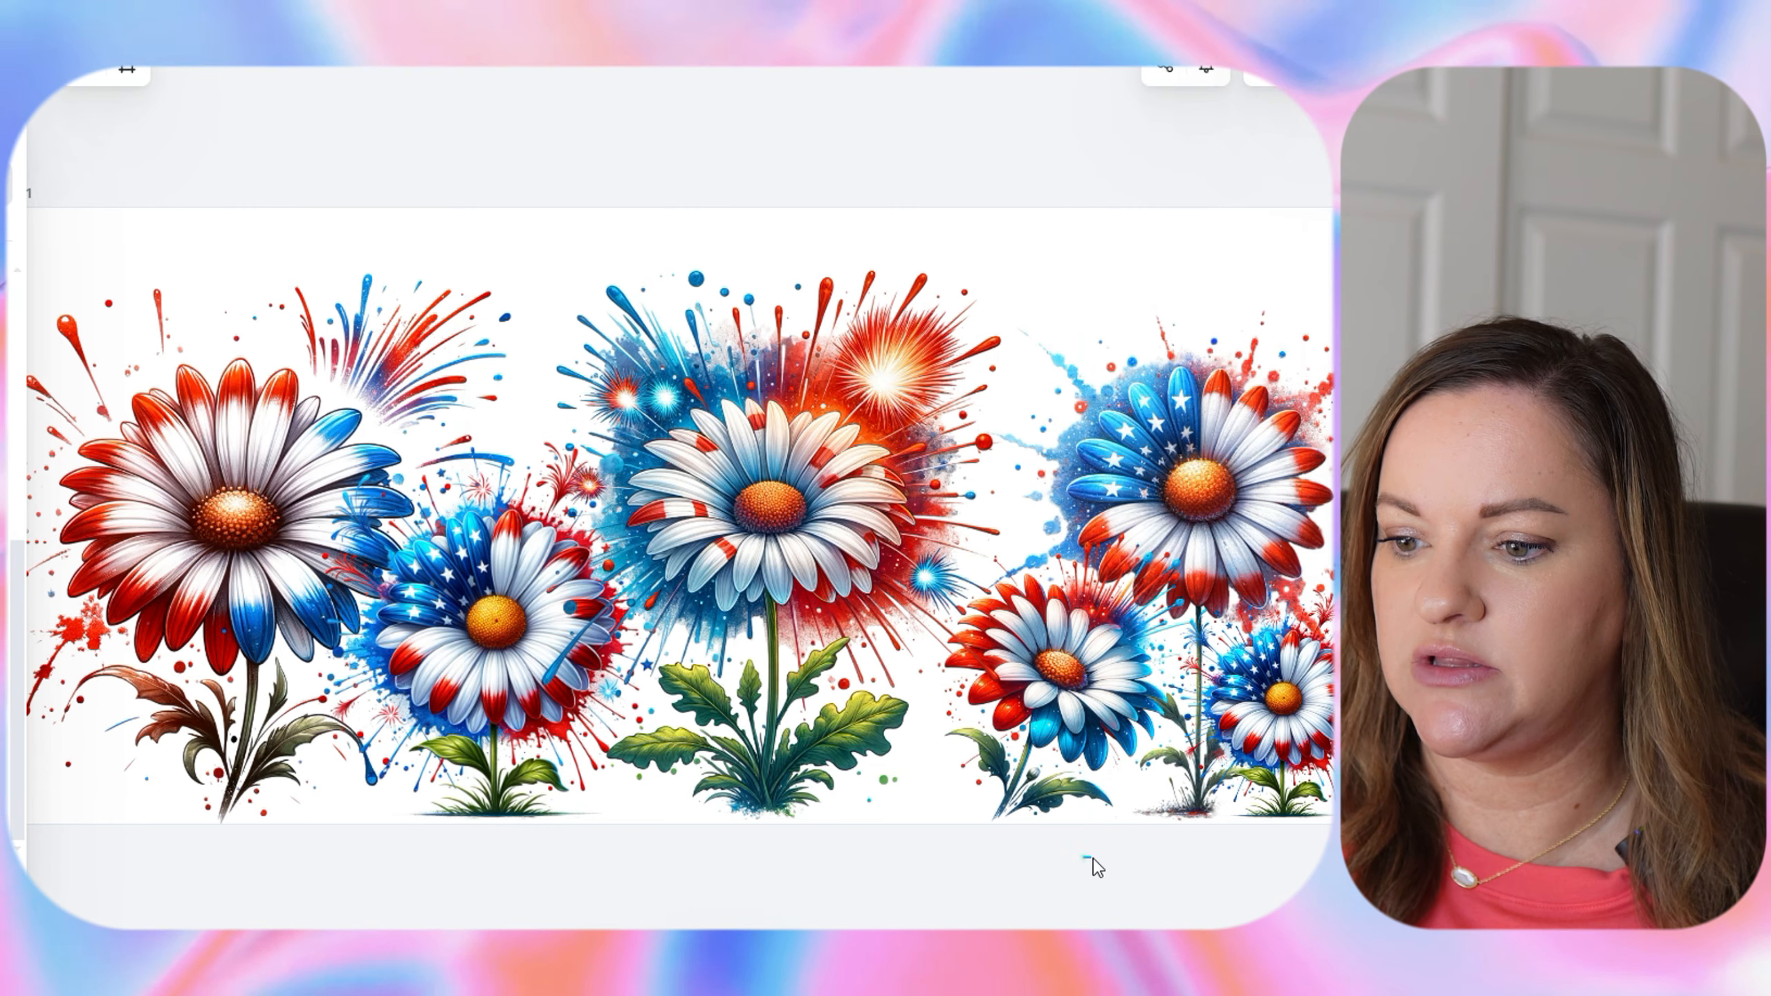
pyautogui.click(737, 365)
pyautogui.moveTo(1091, 233); pyautogui.dragTo(1164, 206)
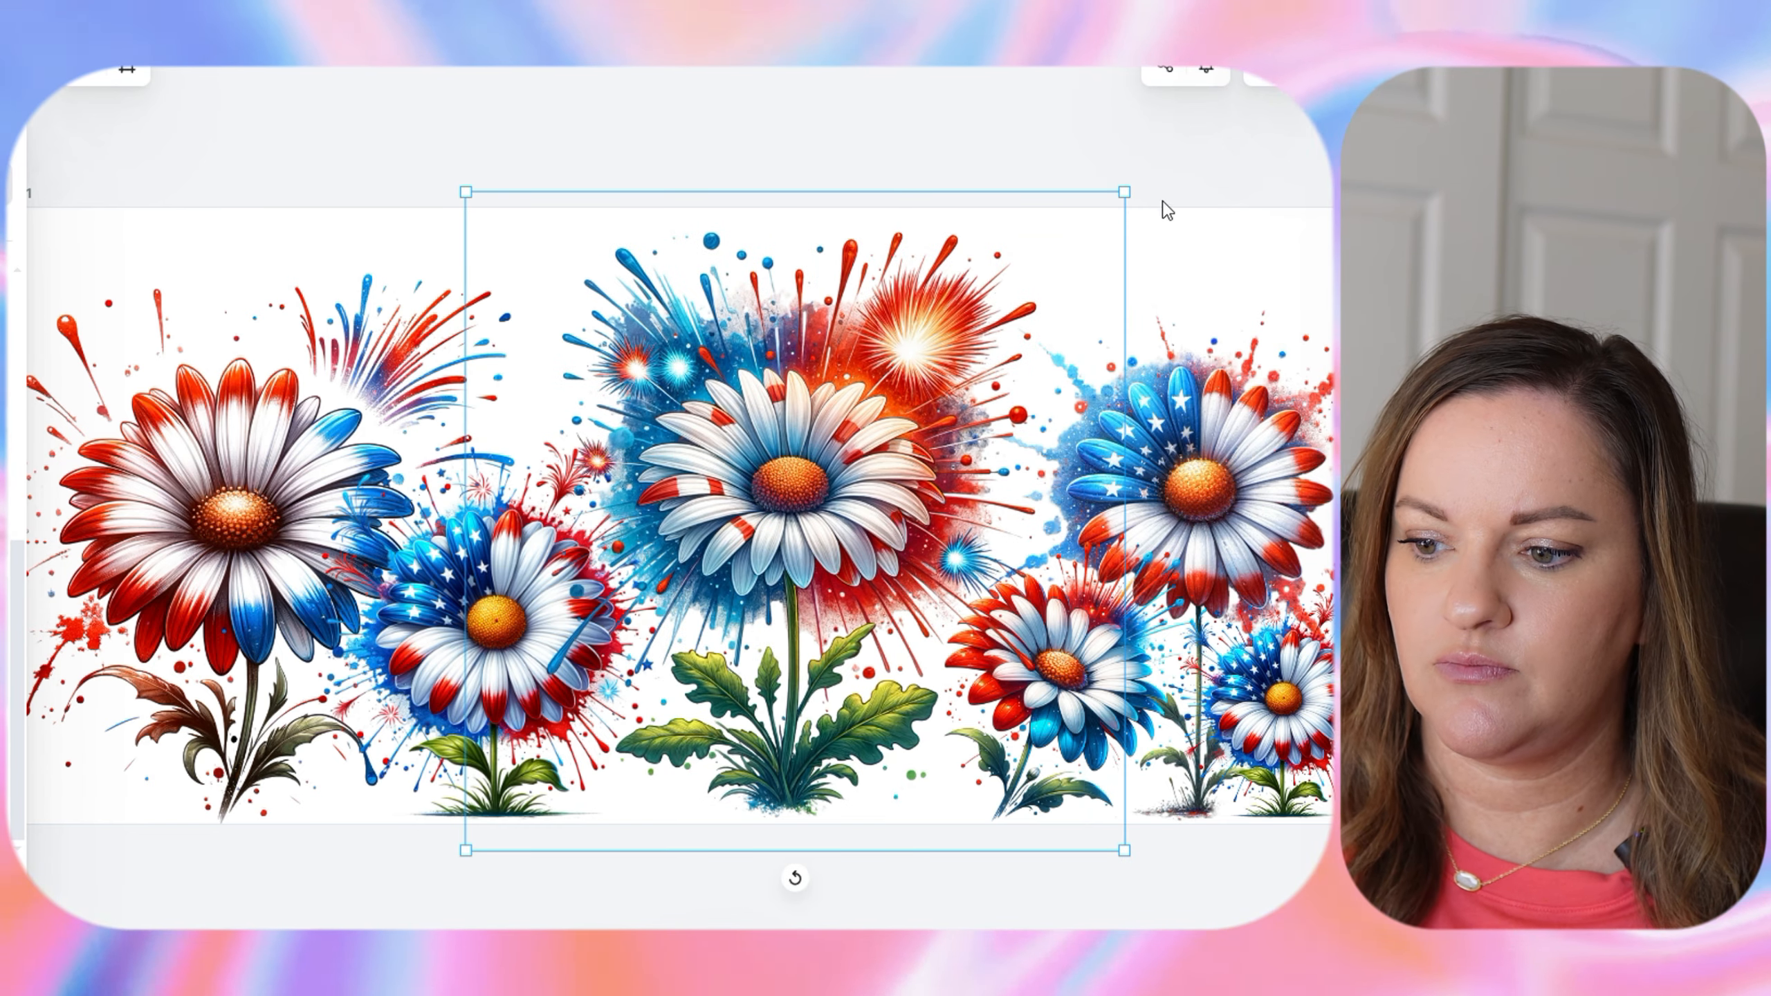
pyautogui.moveTo(627, 549)
pyautogui.mouseDown()
pyautogui.moveTo(648, 542)
pyautogui.moveTo(624, 669)
pyautogui.moveTo(624, 555)
pyautogui.mouseUp()
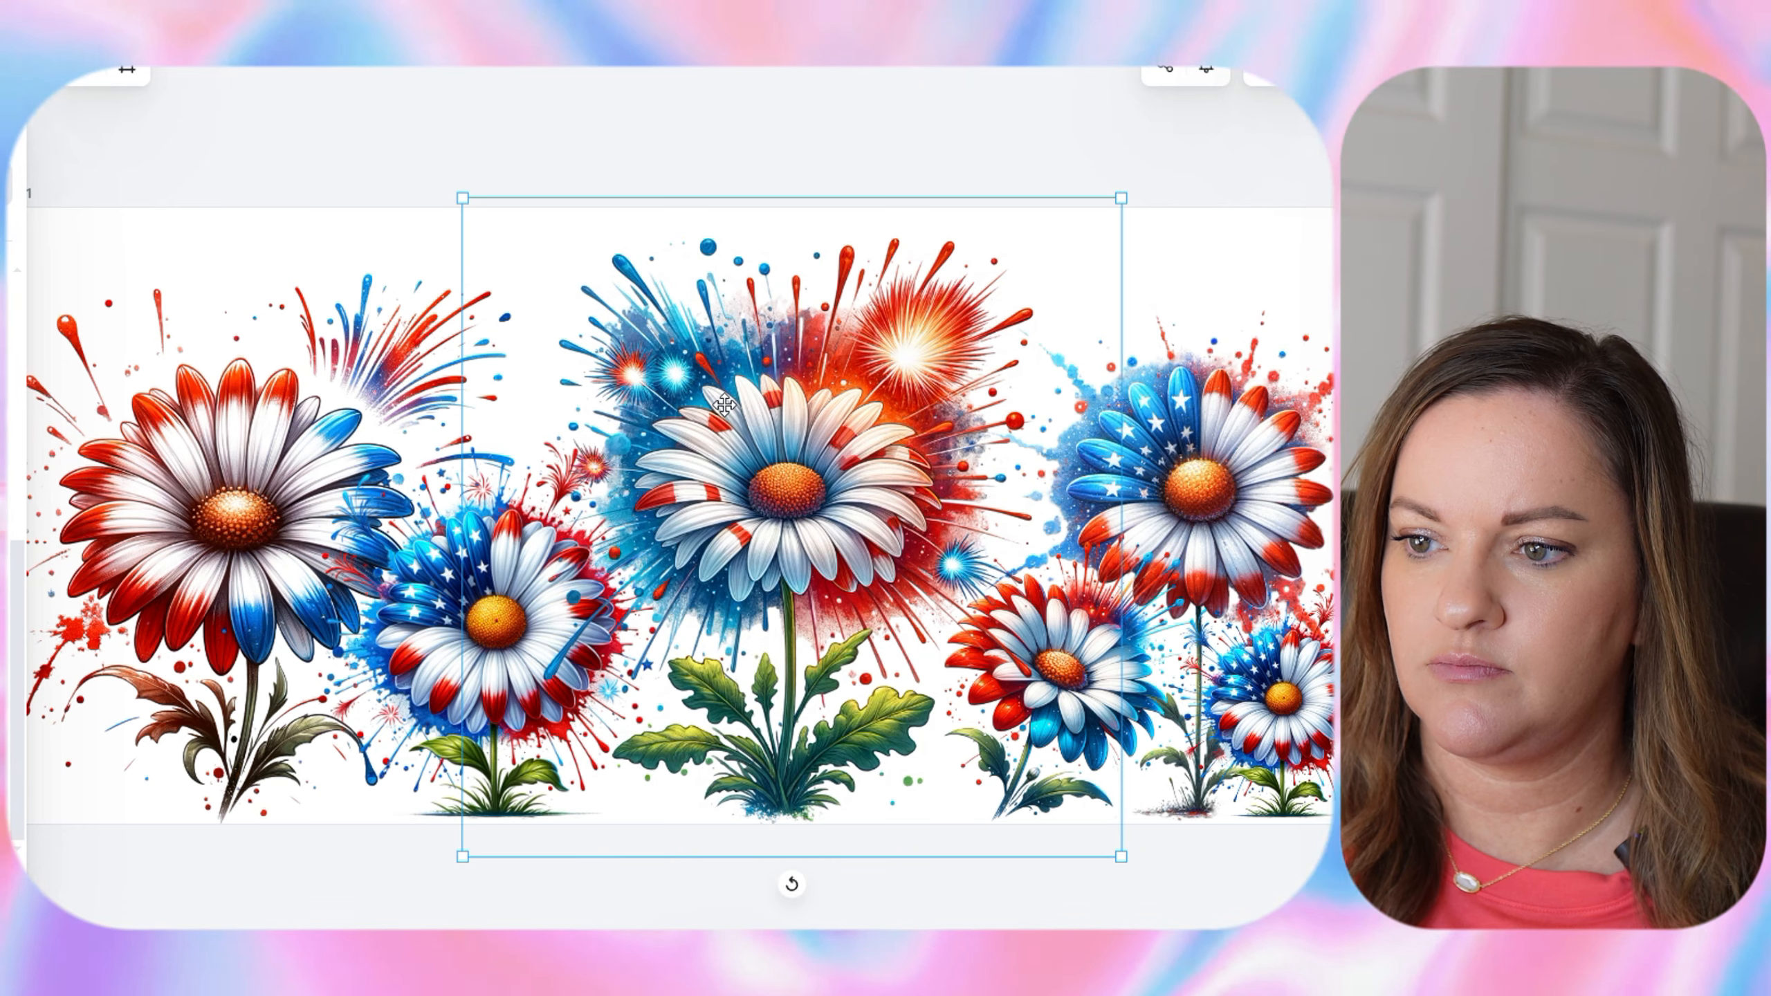
# Duplicate the small red-and-blue daisy from the right-hand flower group
pyautogui.click(1153, 675)
pyautogui.hotkey('ctrl', 'c')
pyautogui.hotkey('ctrl', 'v')
pyautogui.click(537, 440)
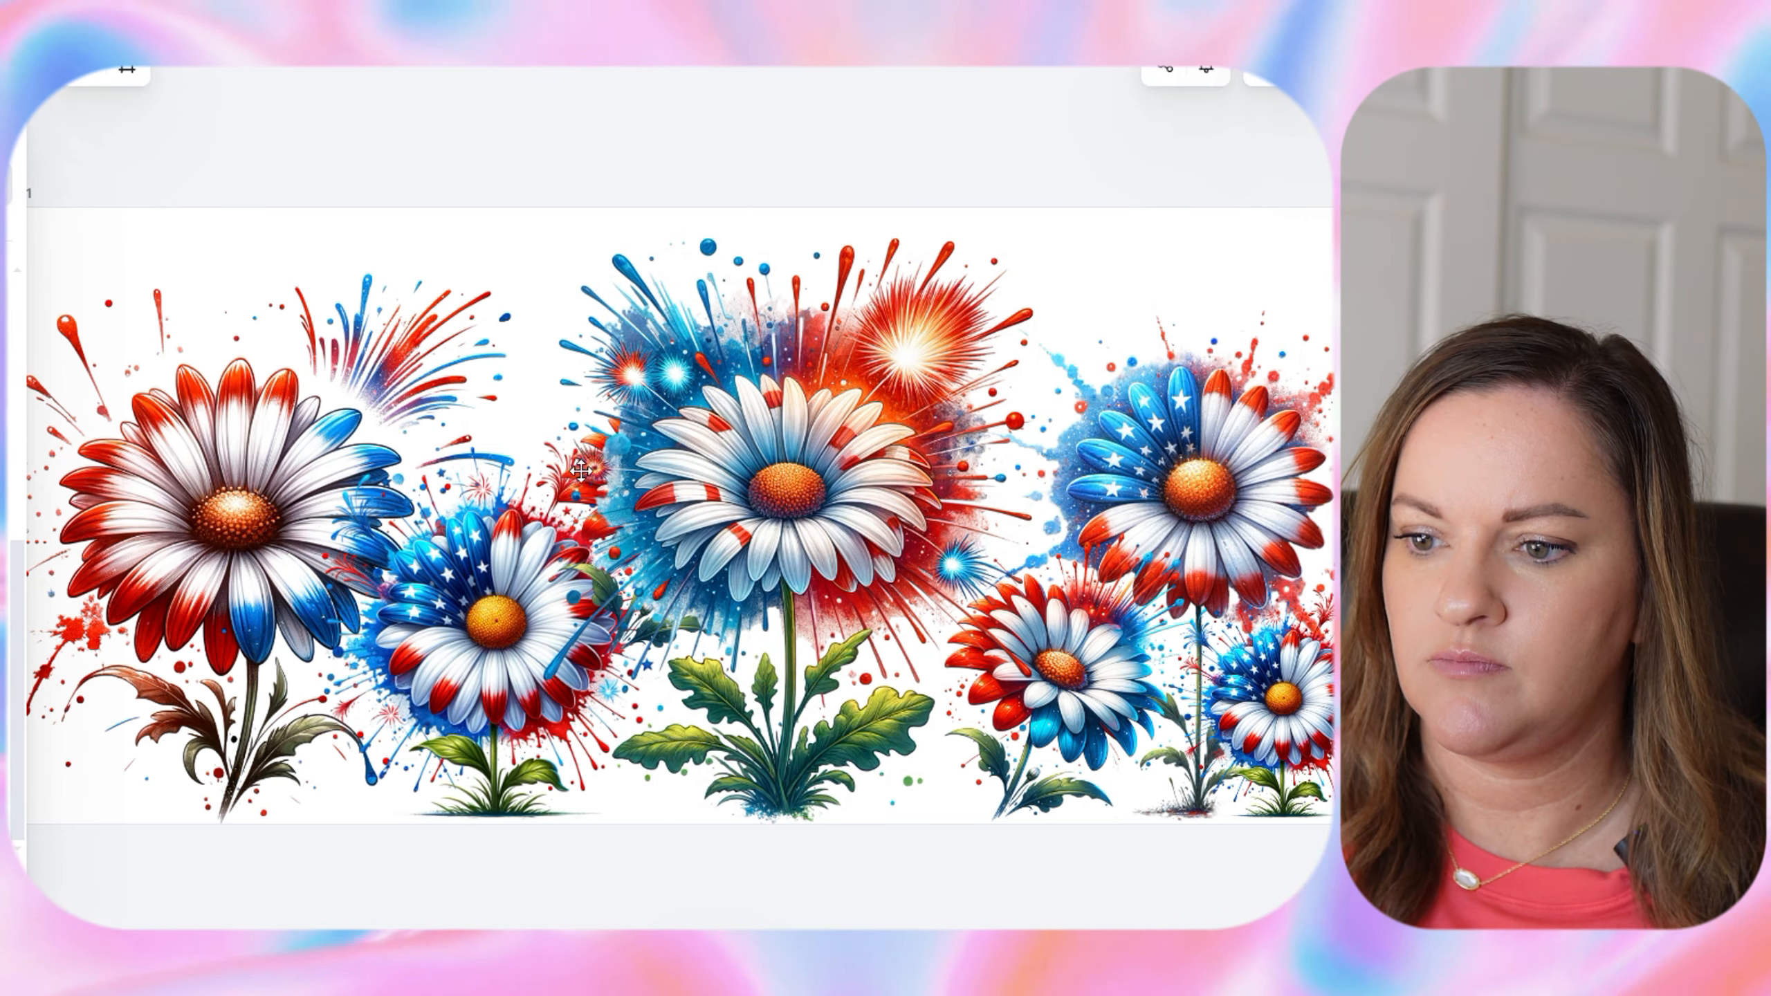
# Uncover the duplicated daisy behind the fireworks daisy, shrink and mirror it, and place it at the artboard's lower left edge
pyautogui.moveTo(781, 488); pyautogui.dragTo(1102, 461)
pyautogui.moveTo(630, 463); pyautogui.dragTo(626, 287)
pyautogui.rightClick(626, 287)
pyautogui.click(698, 464)
pyautogui.moveTo(793, 151); pyautogui.dragTo(670, 380)
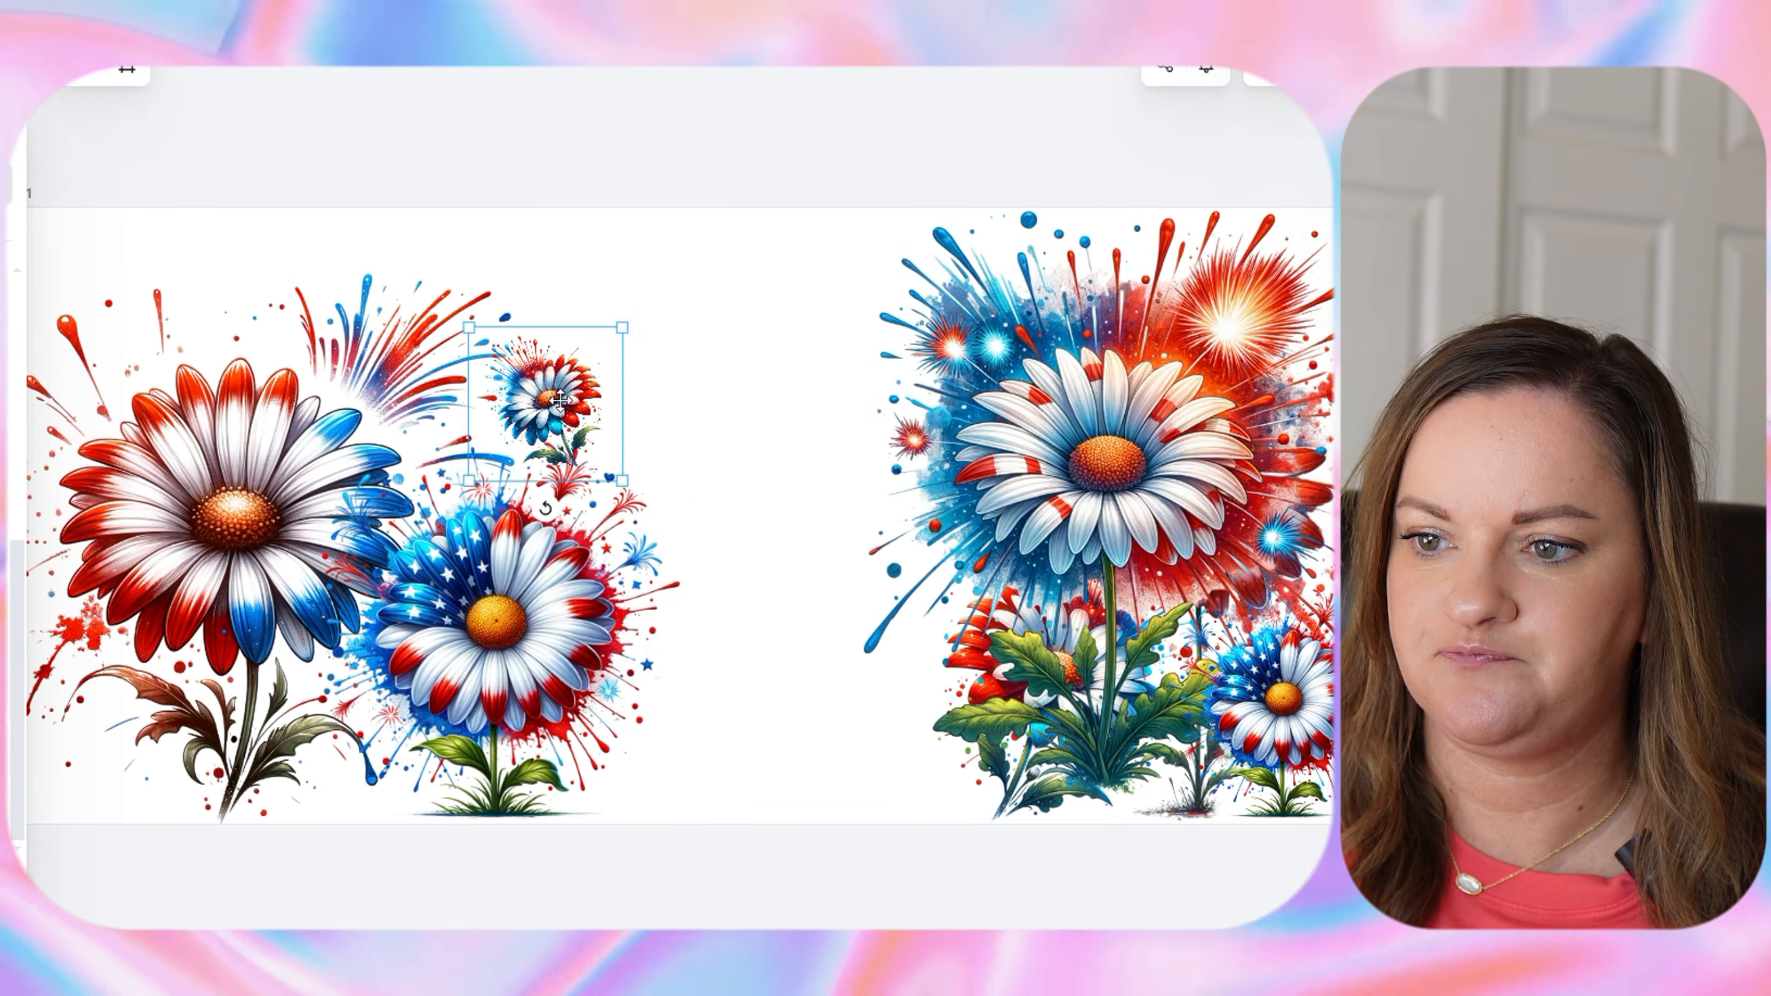
pyautogui.moveTo(549, 412); pyautogui.dragTo(49, 712)
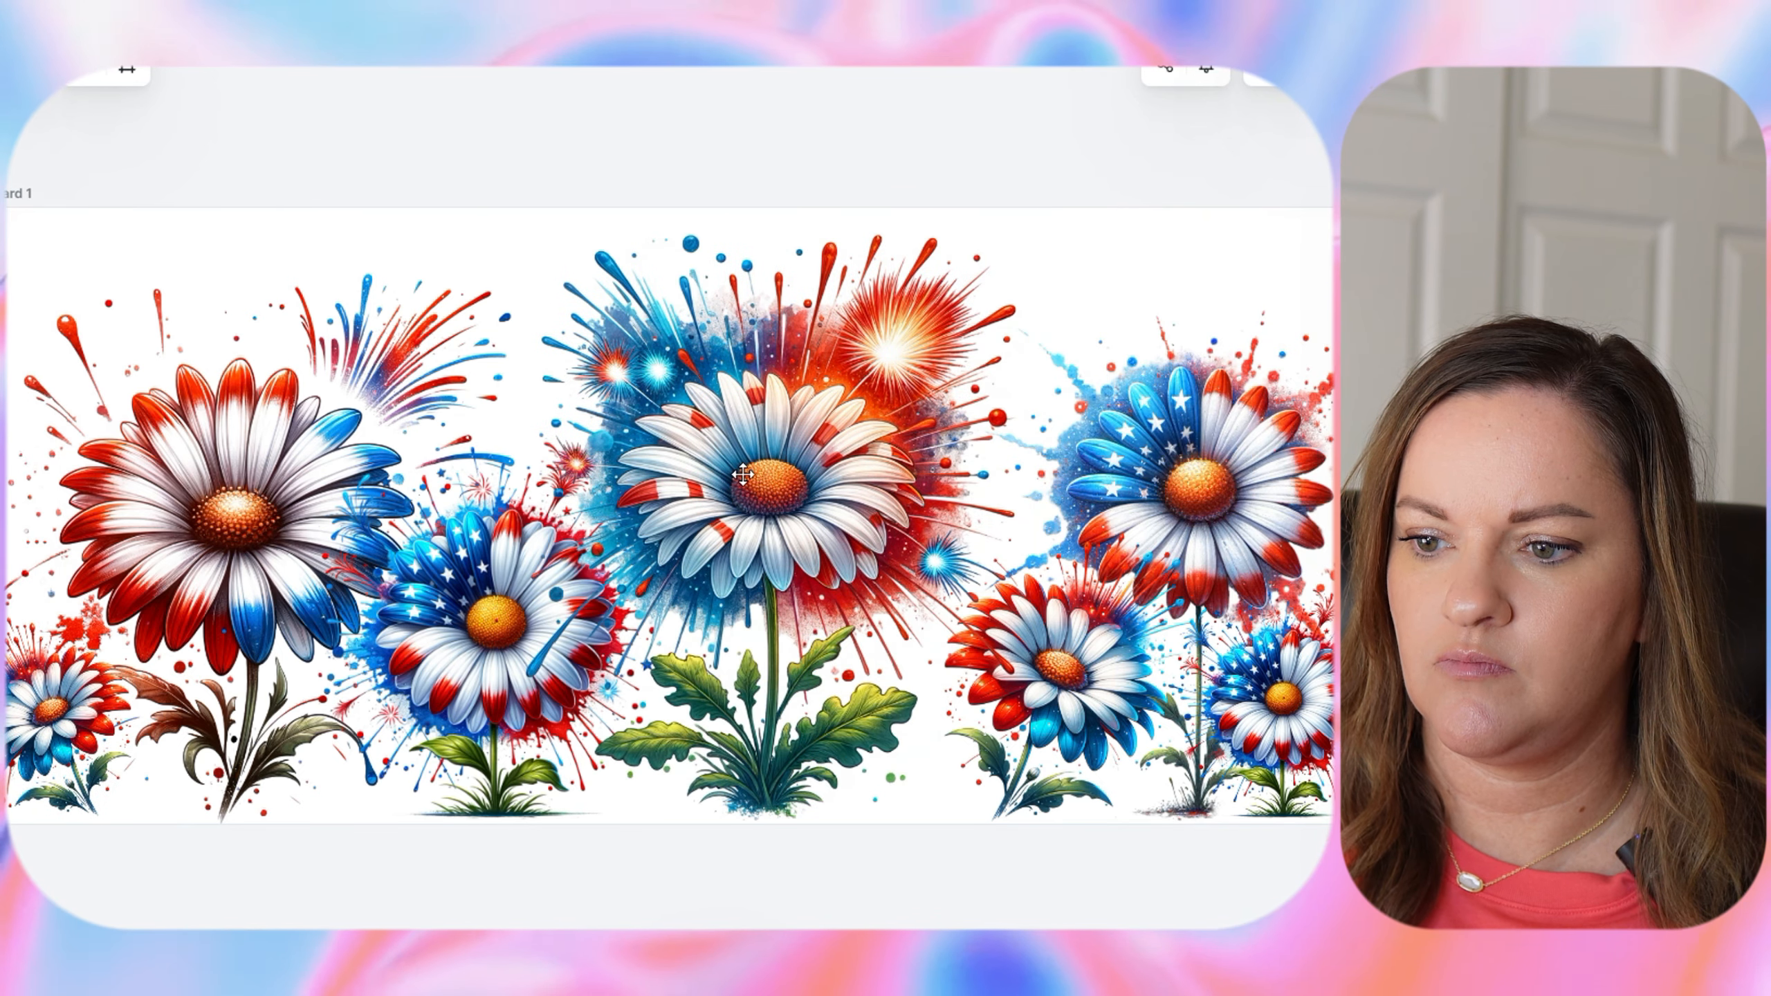
# Nudge the fireworks daisy right, the small red-and-blue daisy left and up, and the large leftmost daisy up to balance the row
pyautogui.moveTo(742, 475); pyautogui.dragTo(756, 475)
pyautogui.moveTo(1060, 669); pyautogui.dragTo(1039, 659)
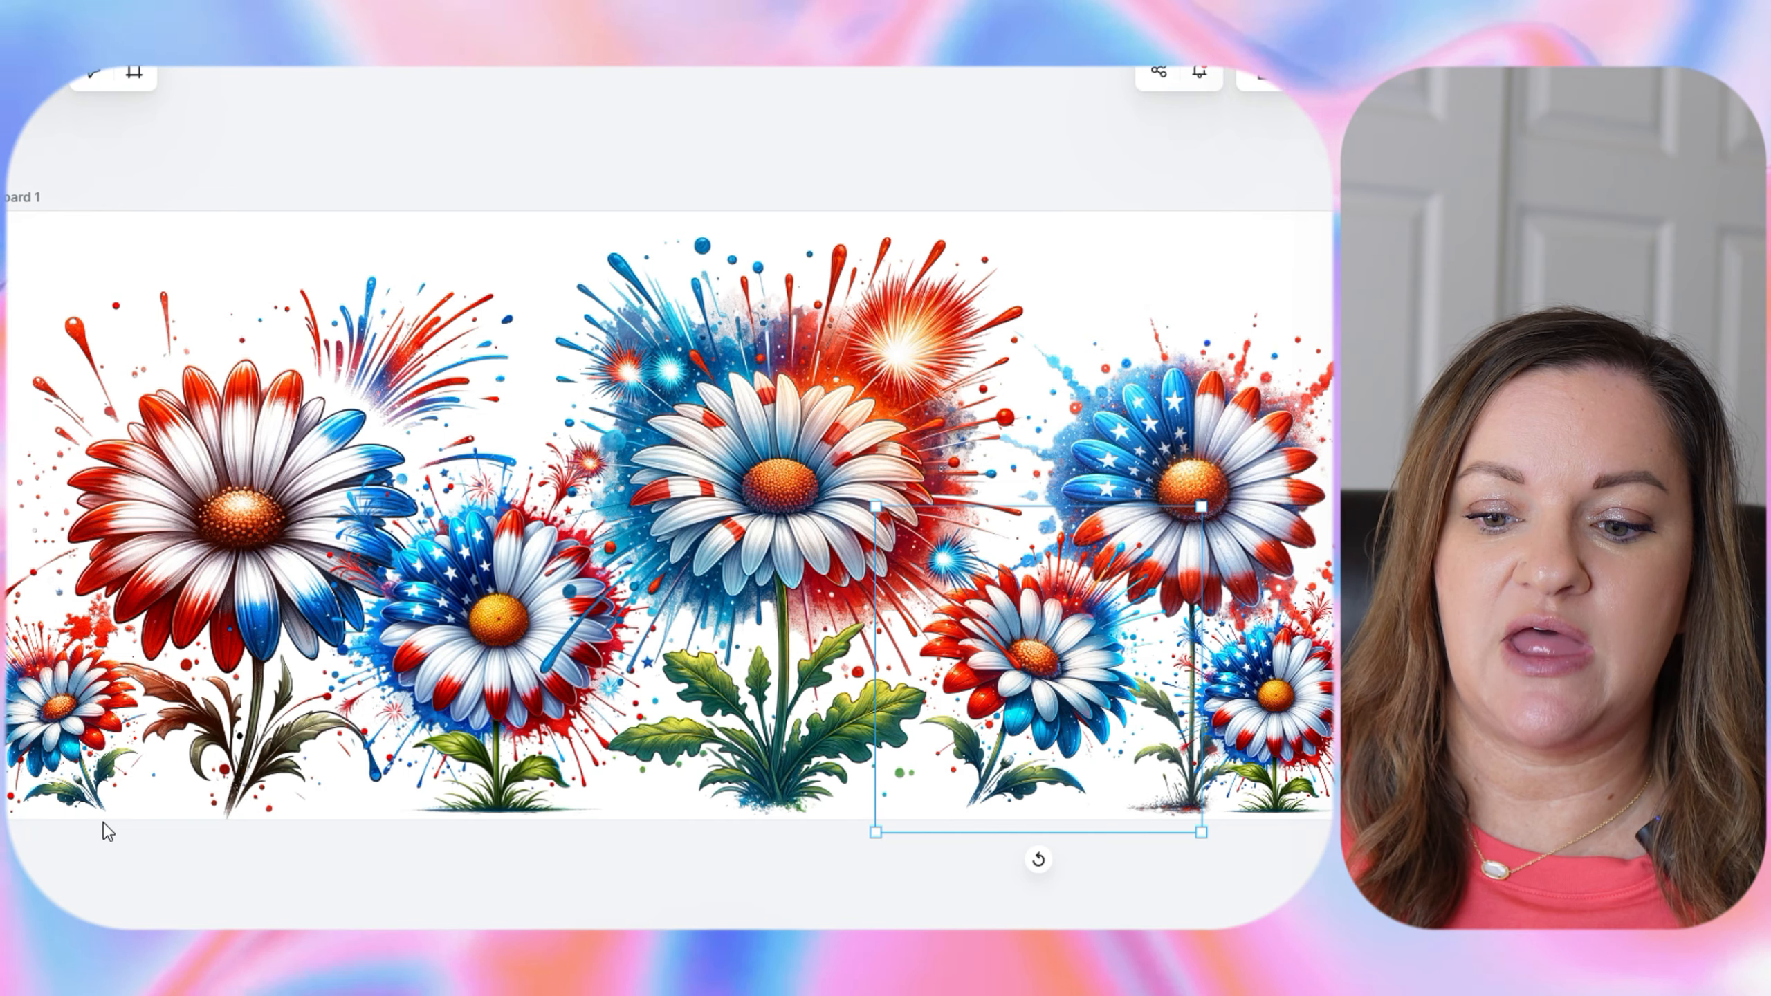
pyautogui.click(211, 475)
pyautogui.moveTo(211, 478); pyautogui.dragTo(211, 470)
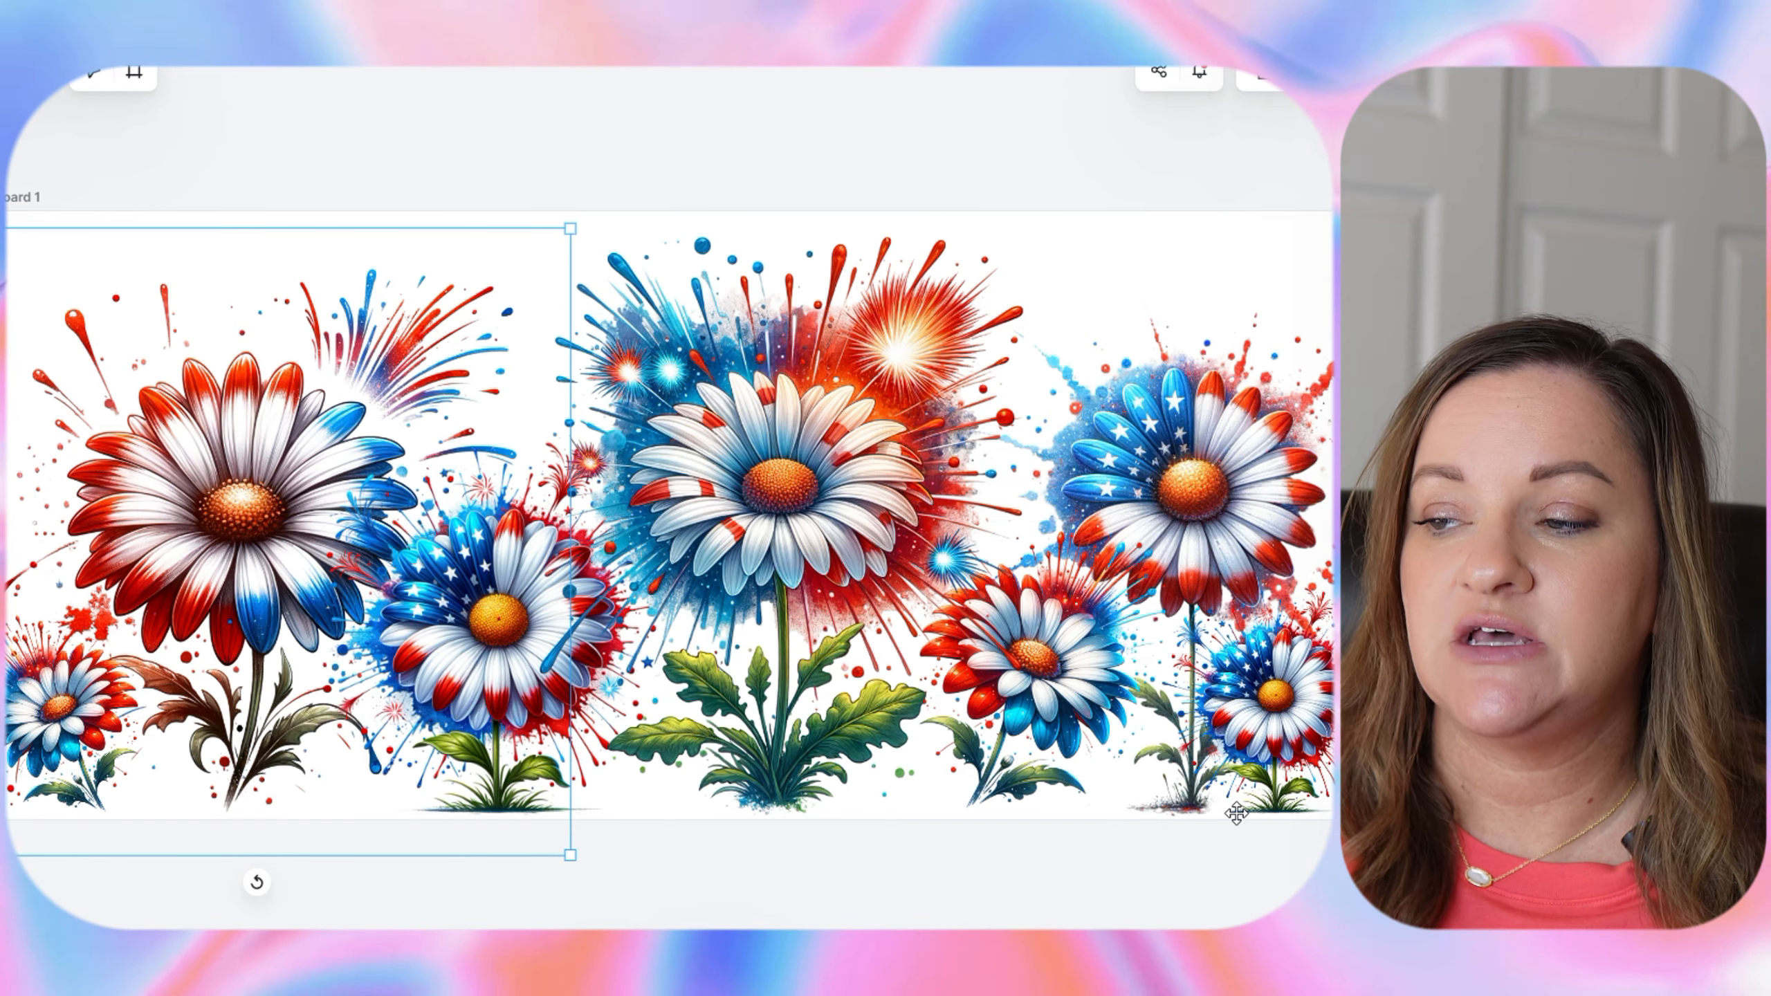
# Download Artboard 1 as a PNG at 300 DPI with the background removed and quality optimization on
pyautogui.click(1264, 75)
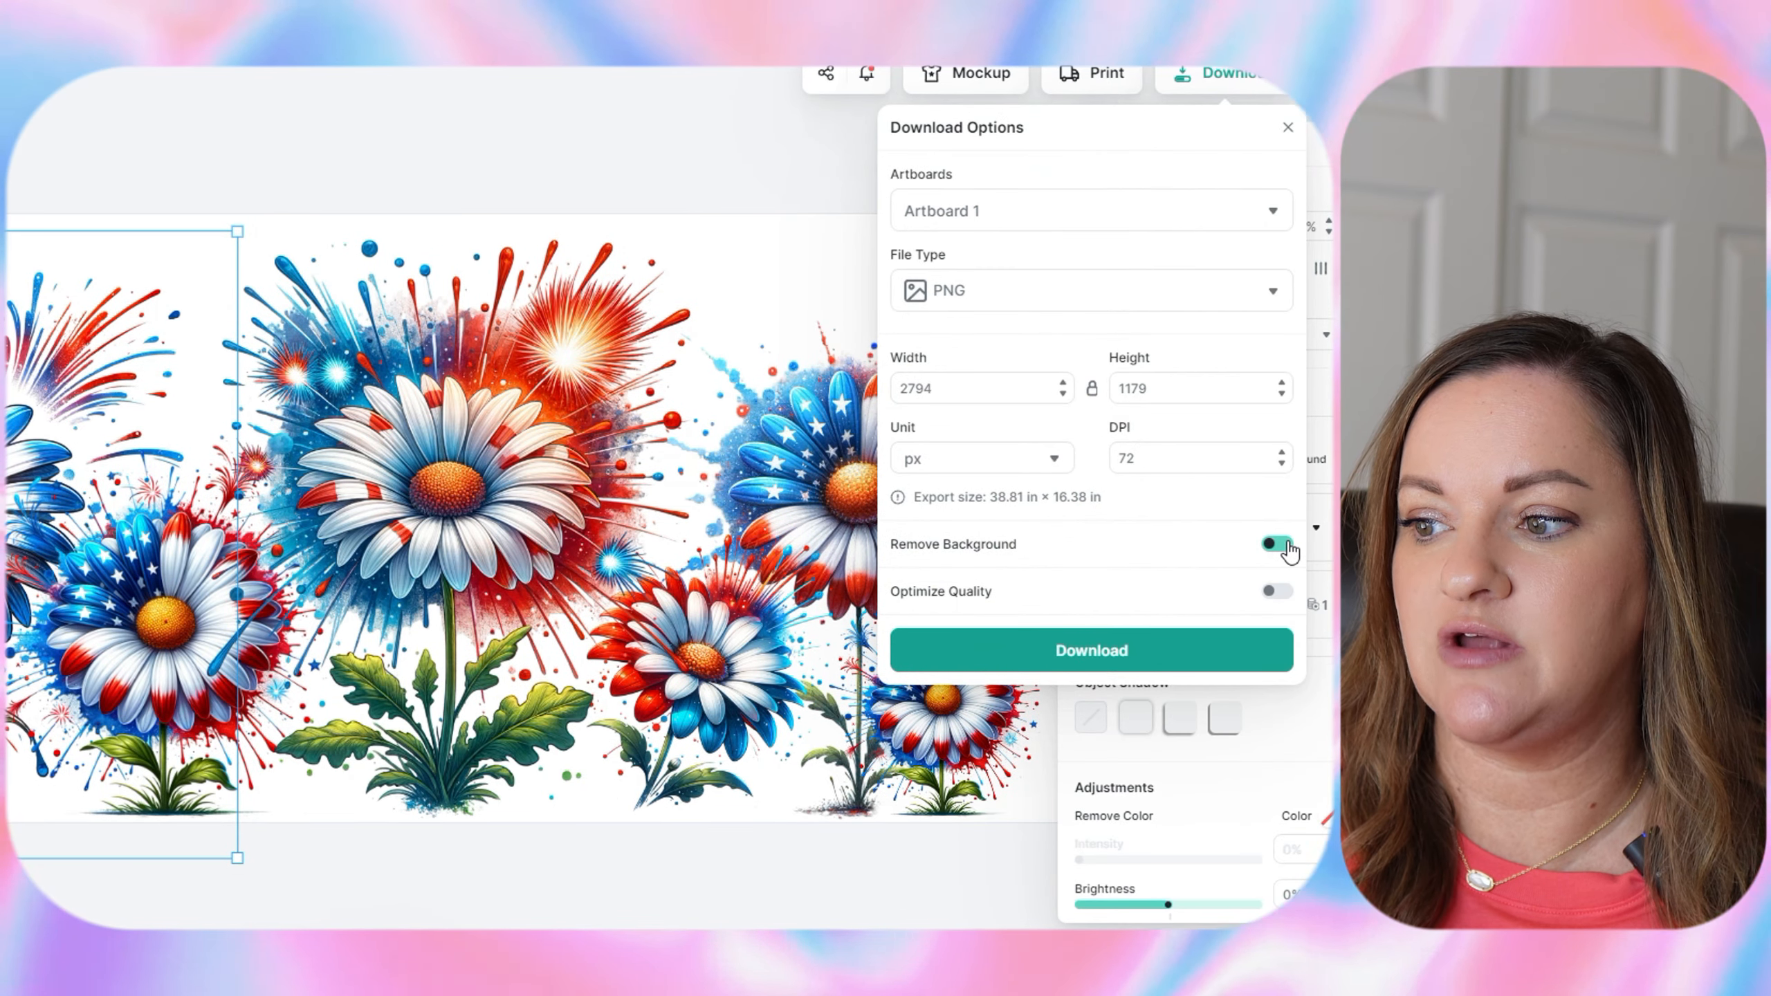
pyautogui.click(1288, 547)
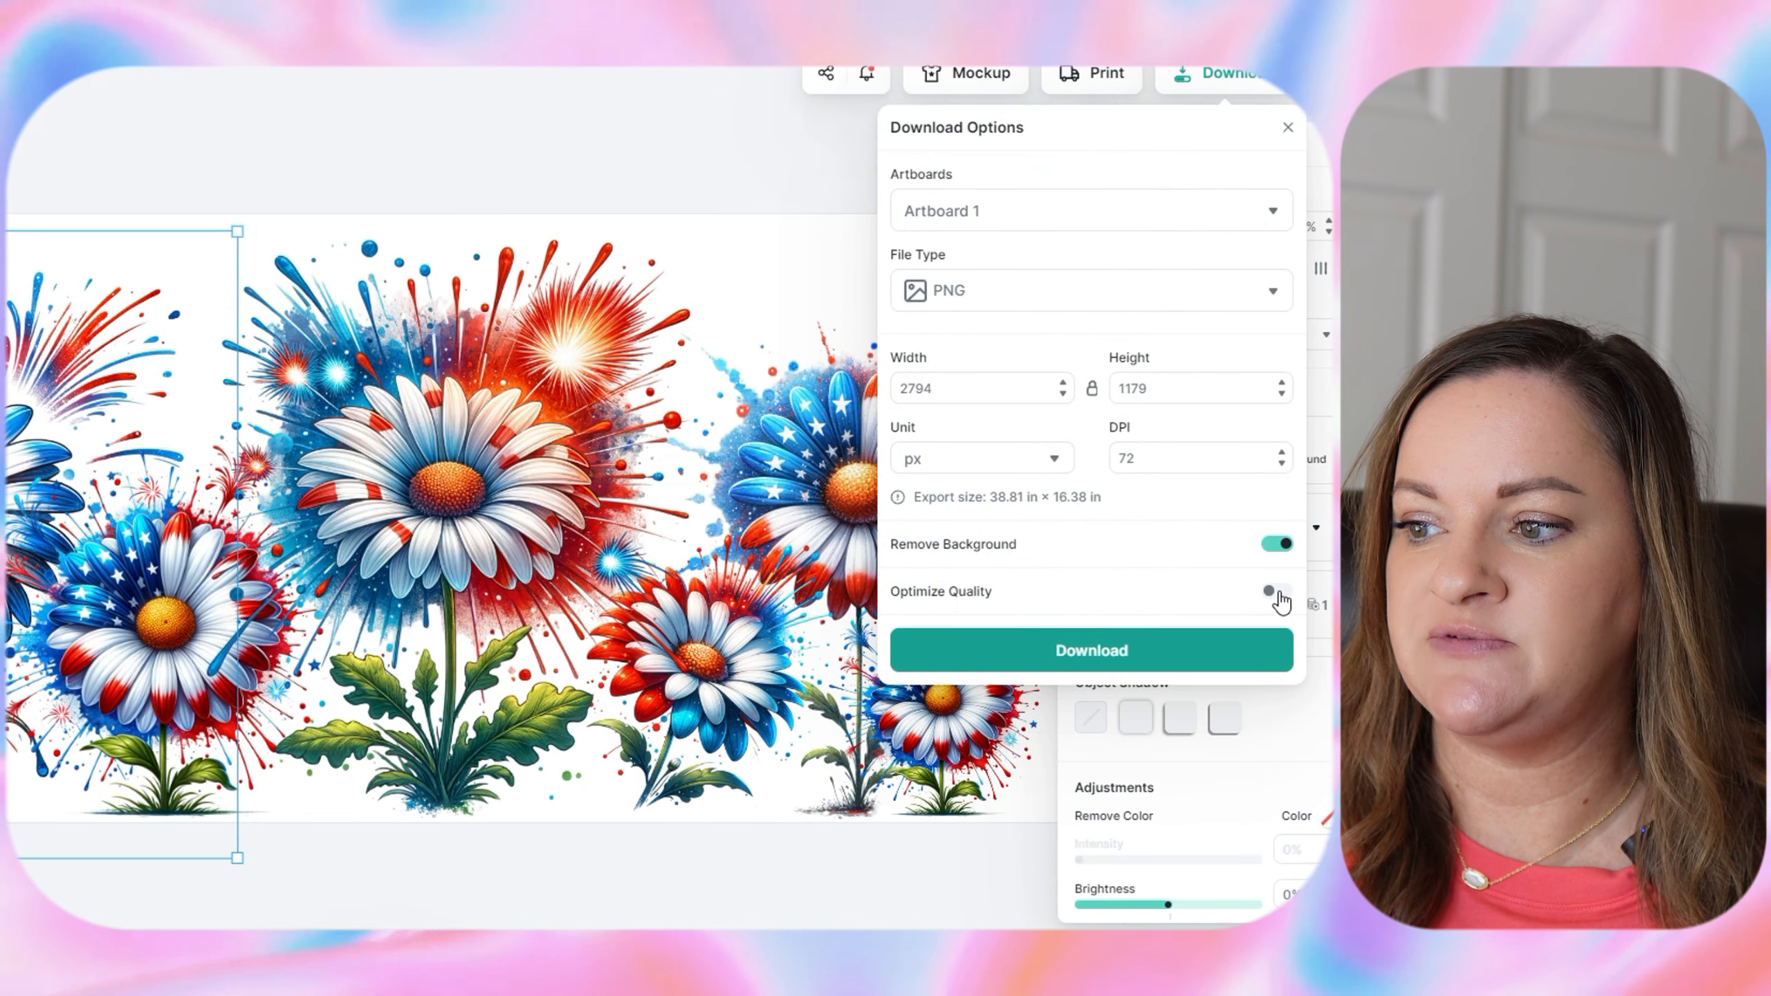
pyautogui.doubleClick(1167, 460)
pyautogui.write('300')
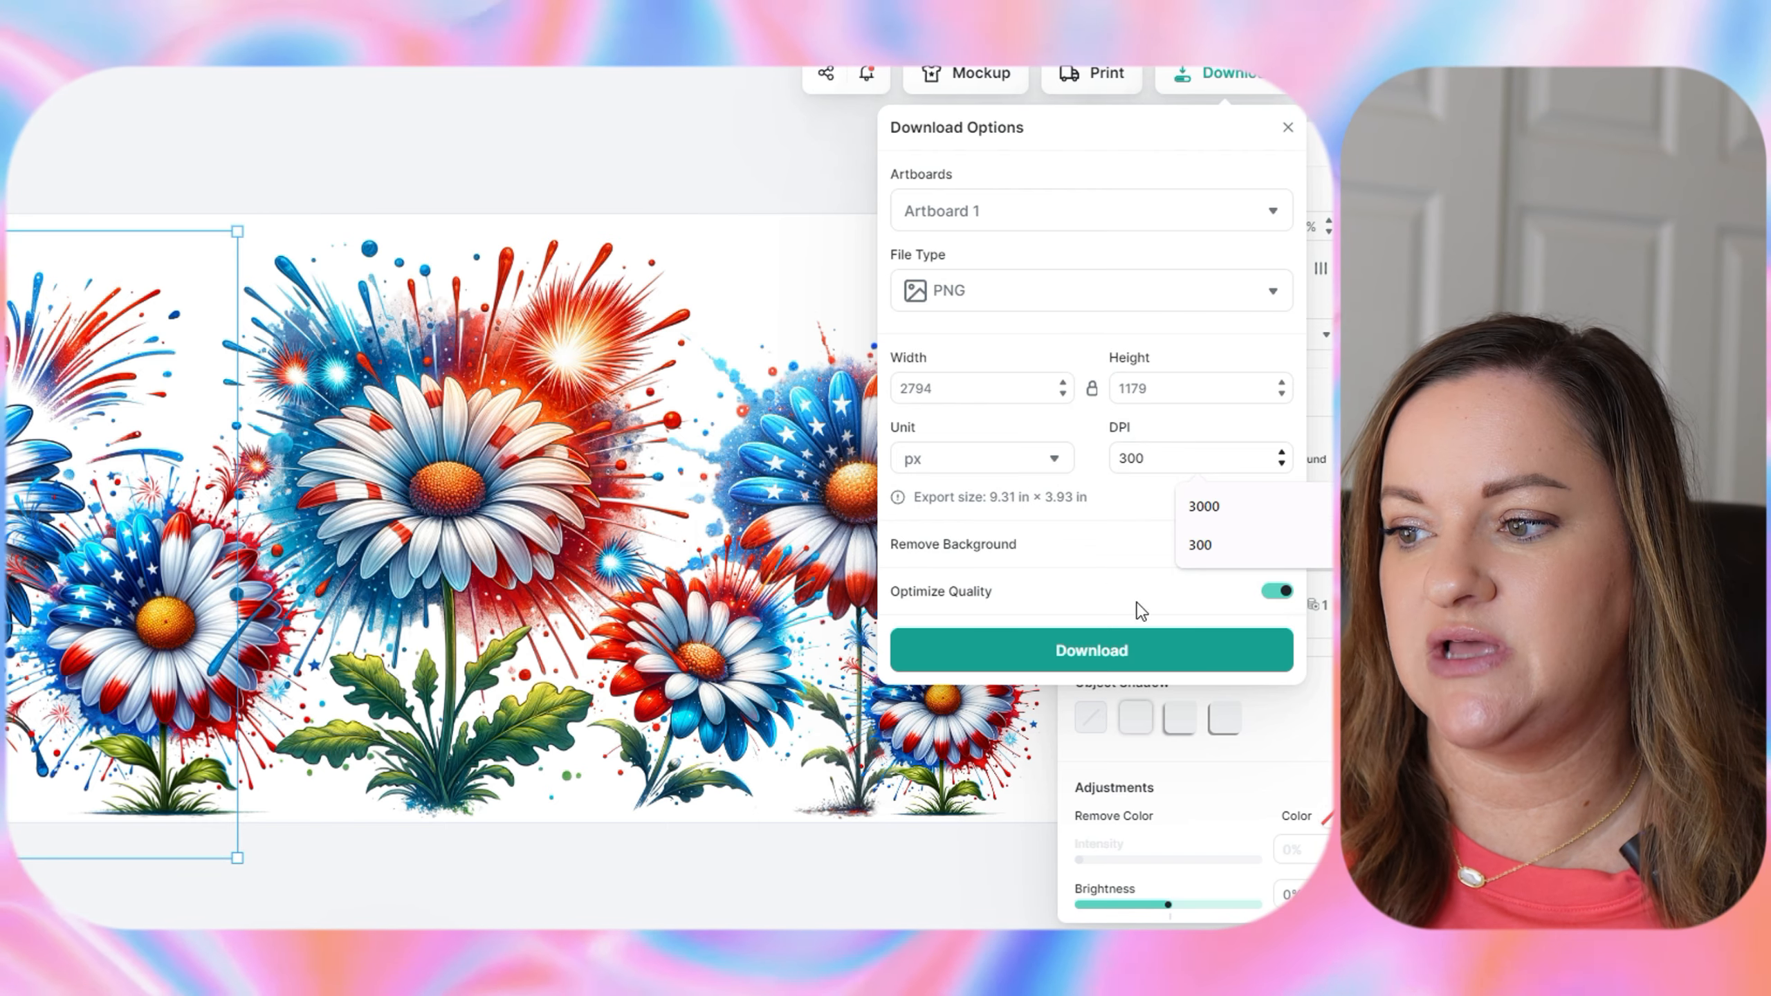
pyautogui.click(1074, 658)
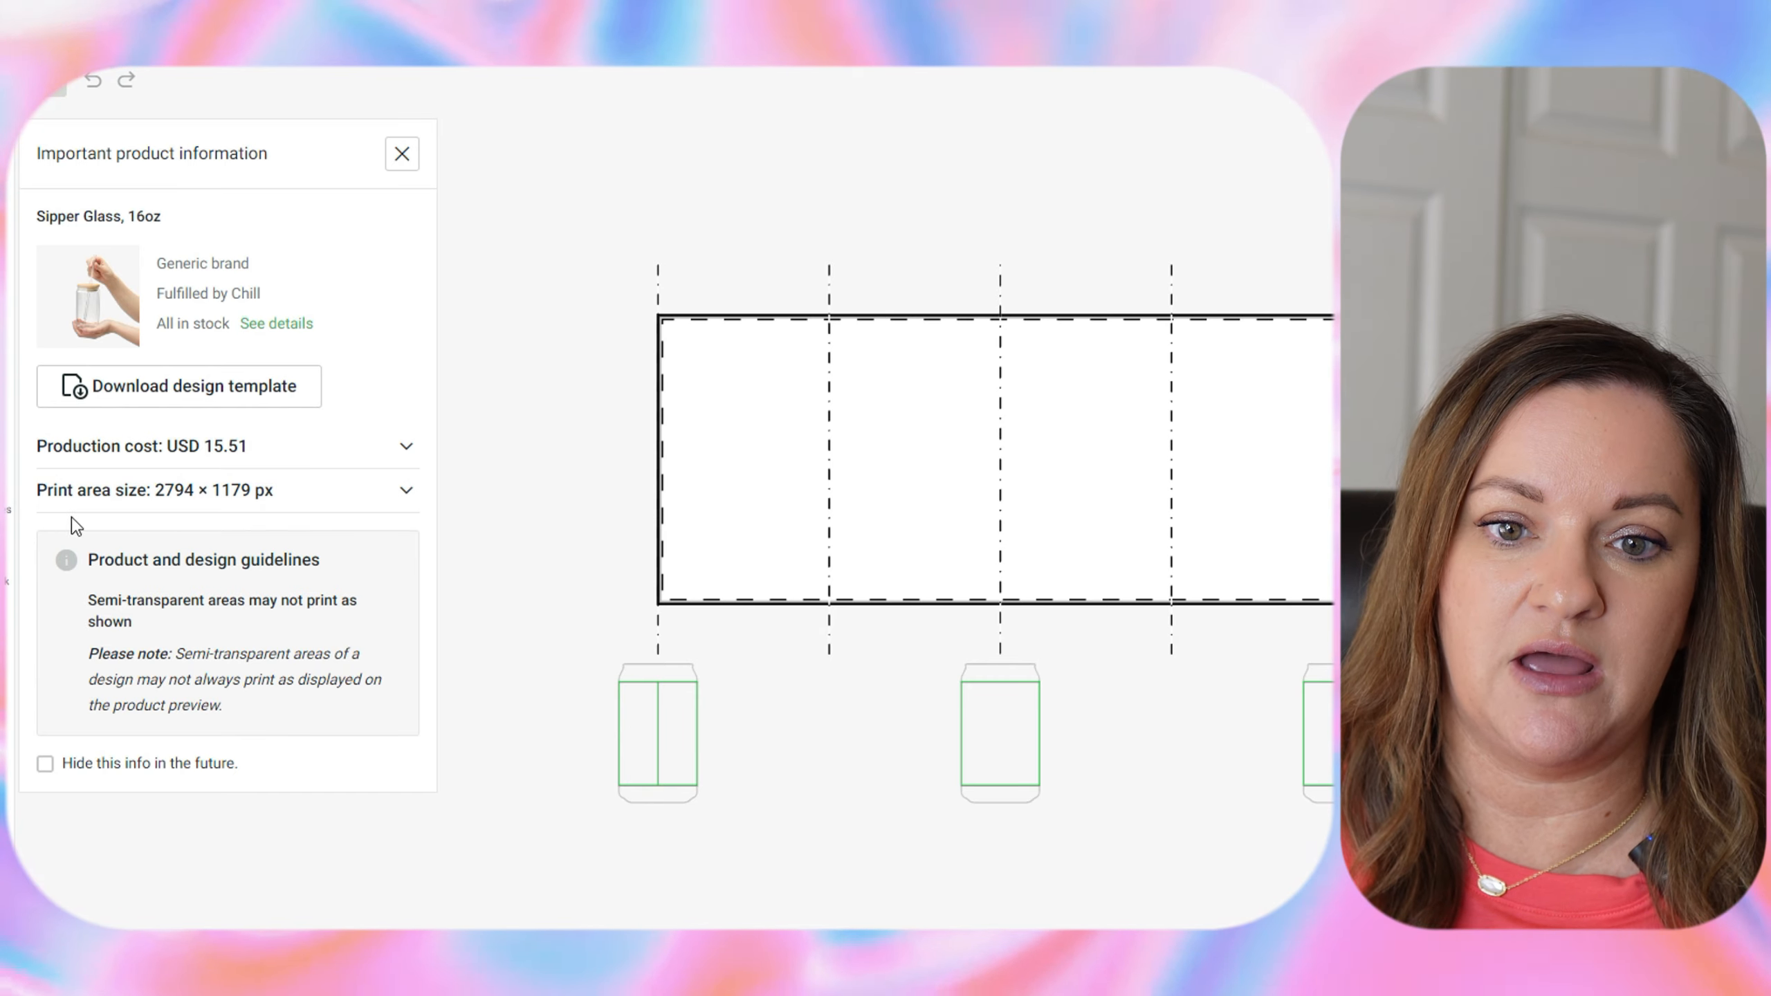
# Switch to the 16oz Sipper Glass product designer and upload Untitled Project (6).png from the computer
pyautogui.click(0, 149)
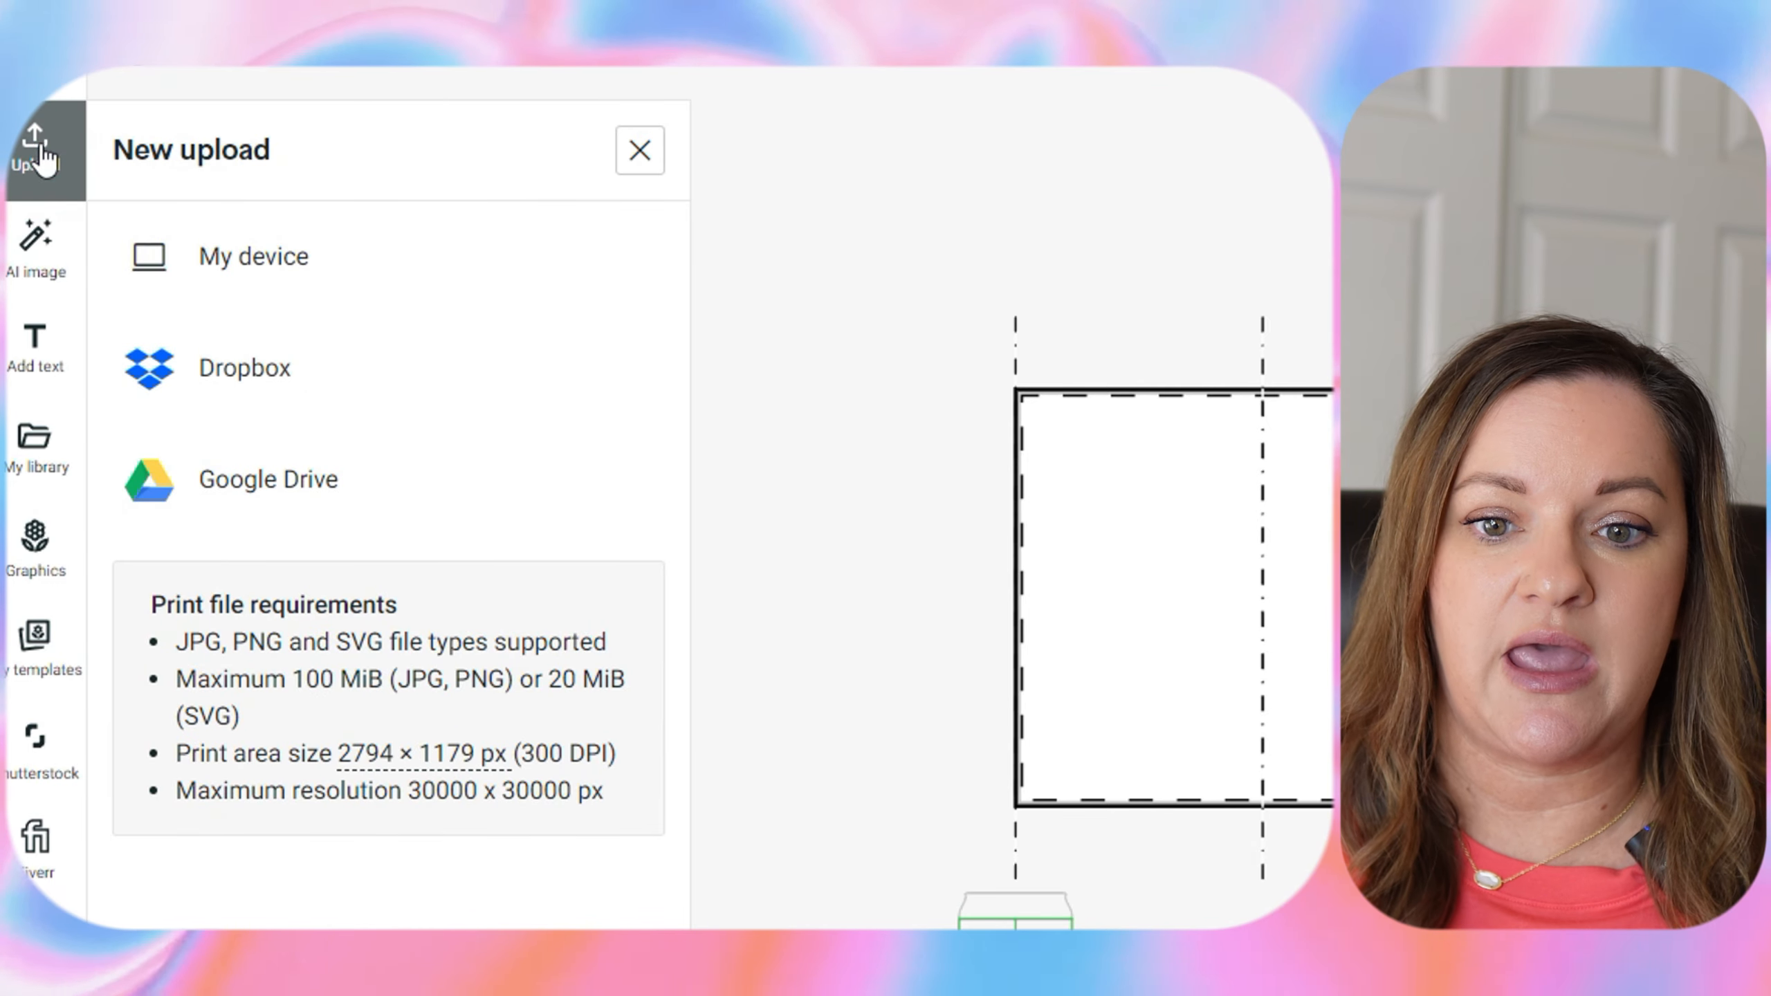
pyautogui.click(296, 264)
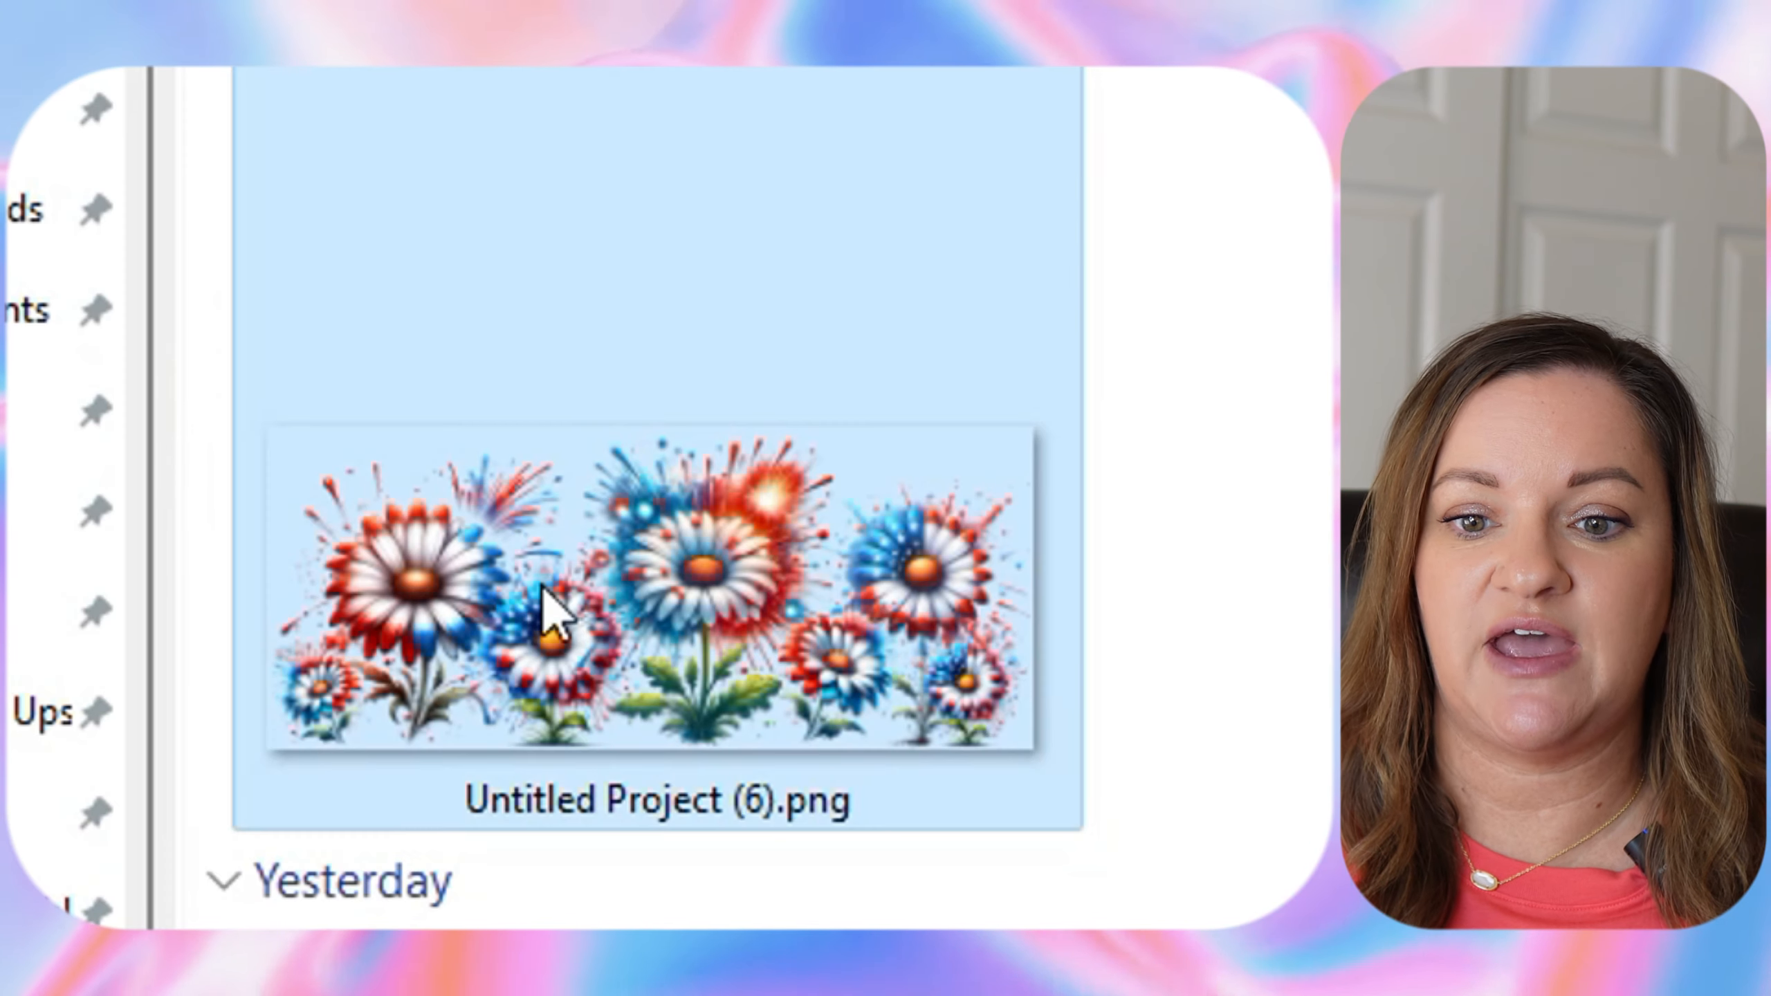
pyautogui.doubleClick(542, 620)
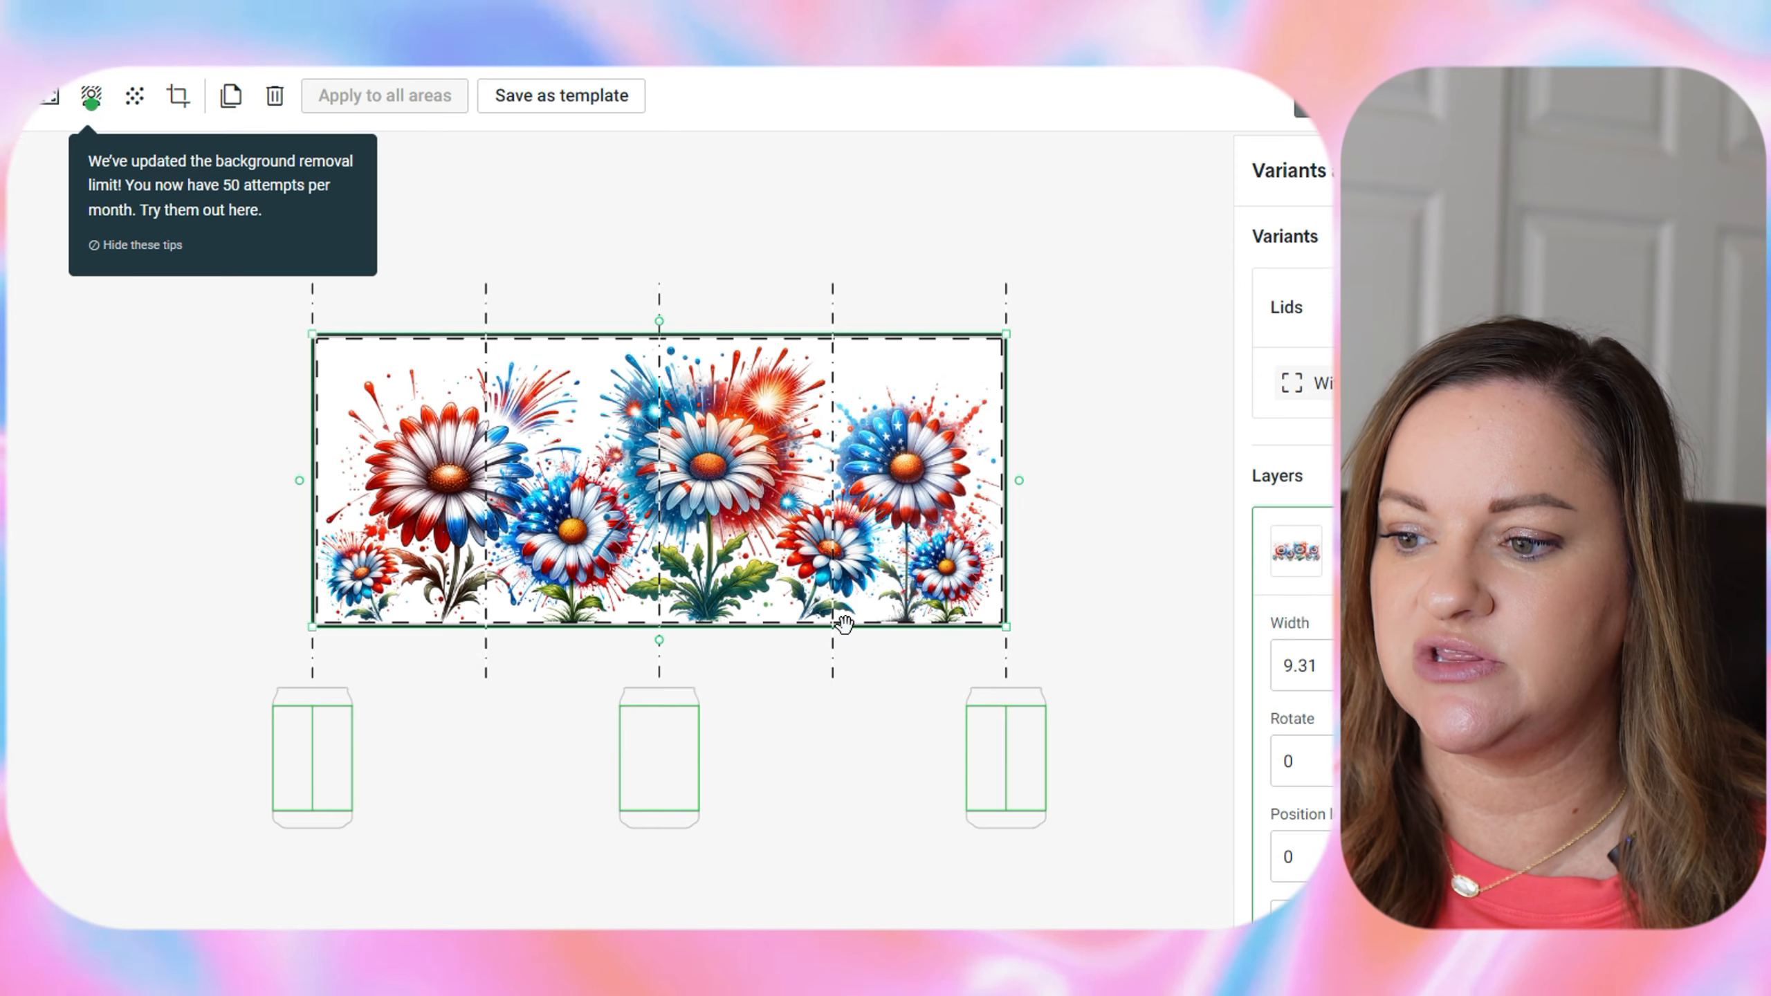
# Scale the daisy artwork down to about 9.09 × 3.83 in and center it within the glass's print area
pyautogui.moveTo(1006, 627); pyautogui.dragTo(1004, 628)
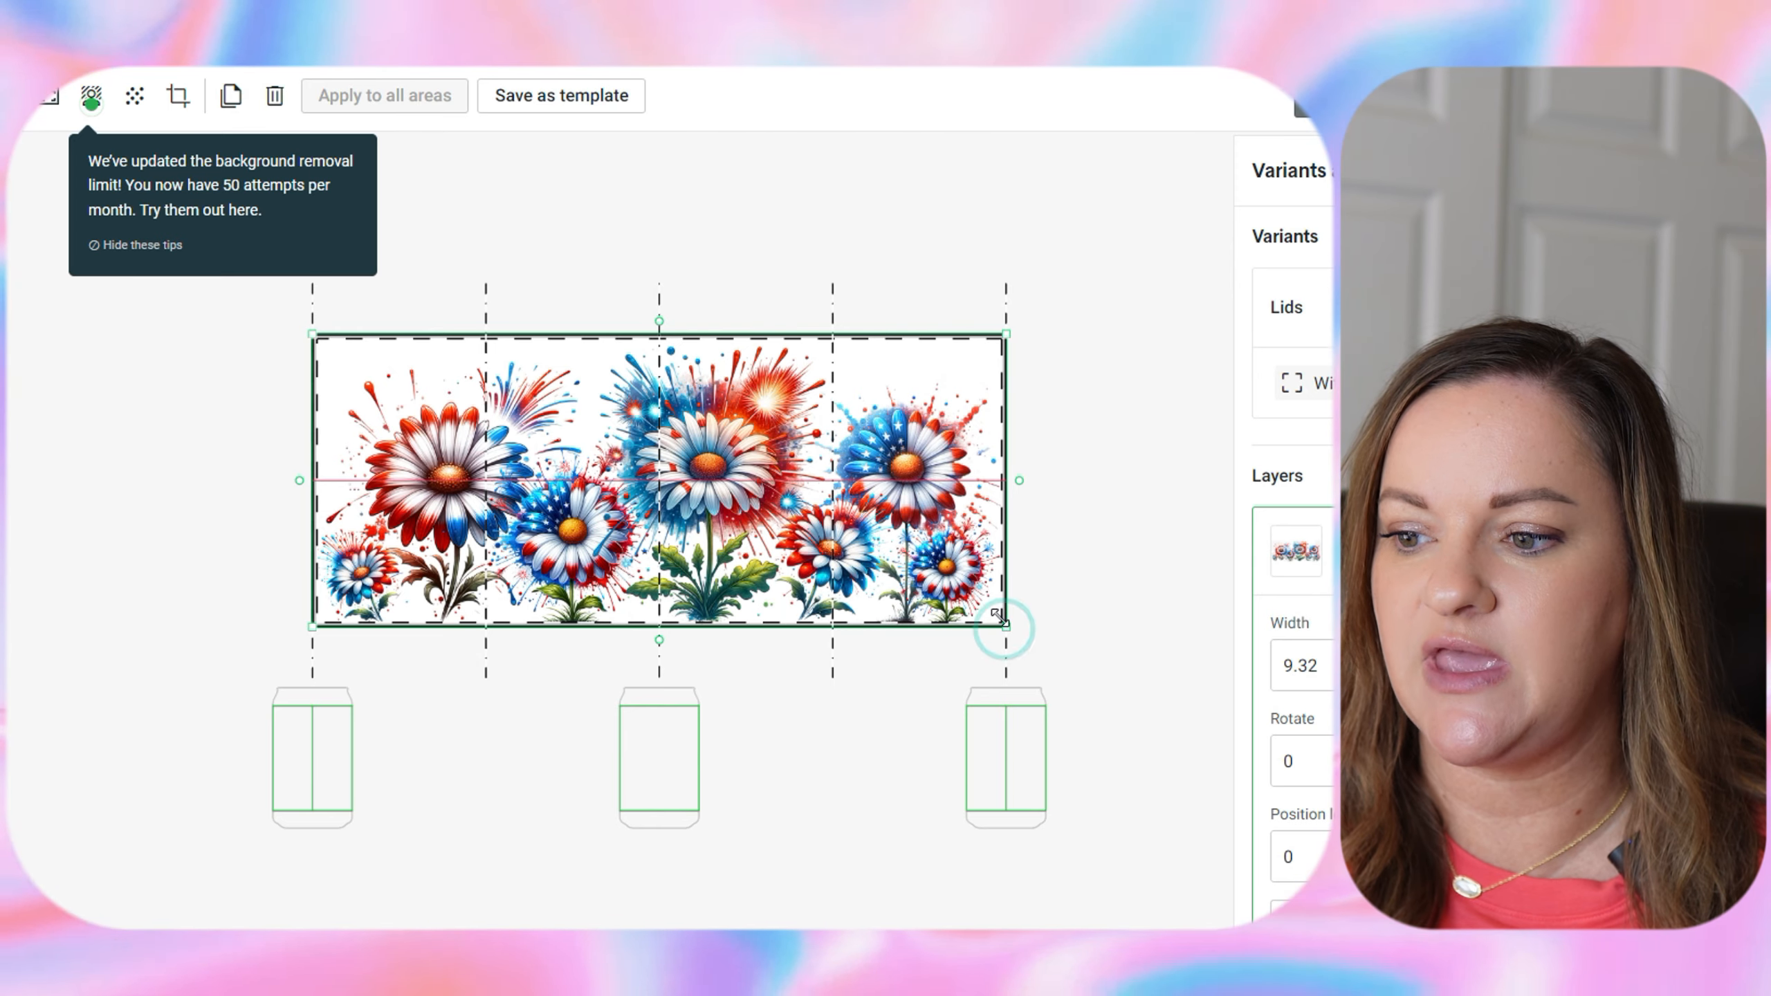
pyautogui.click(1006, 630)
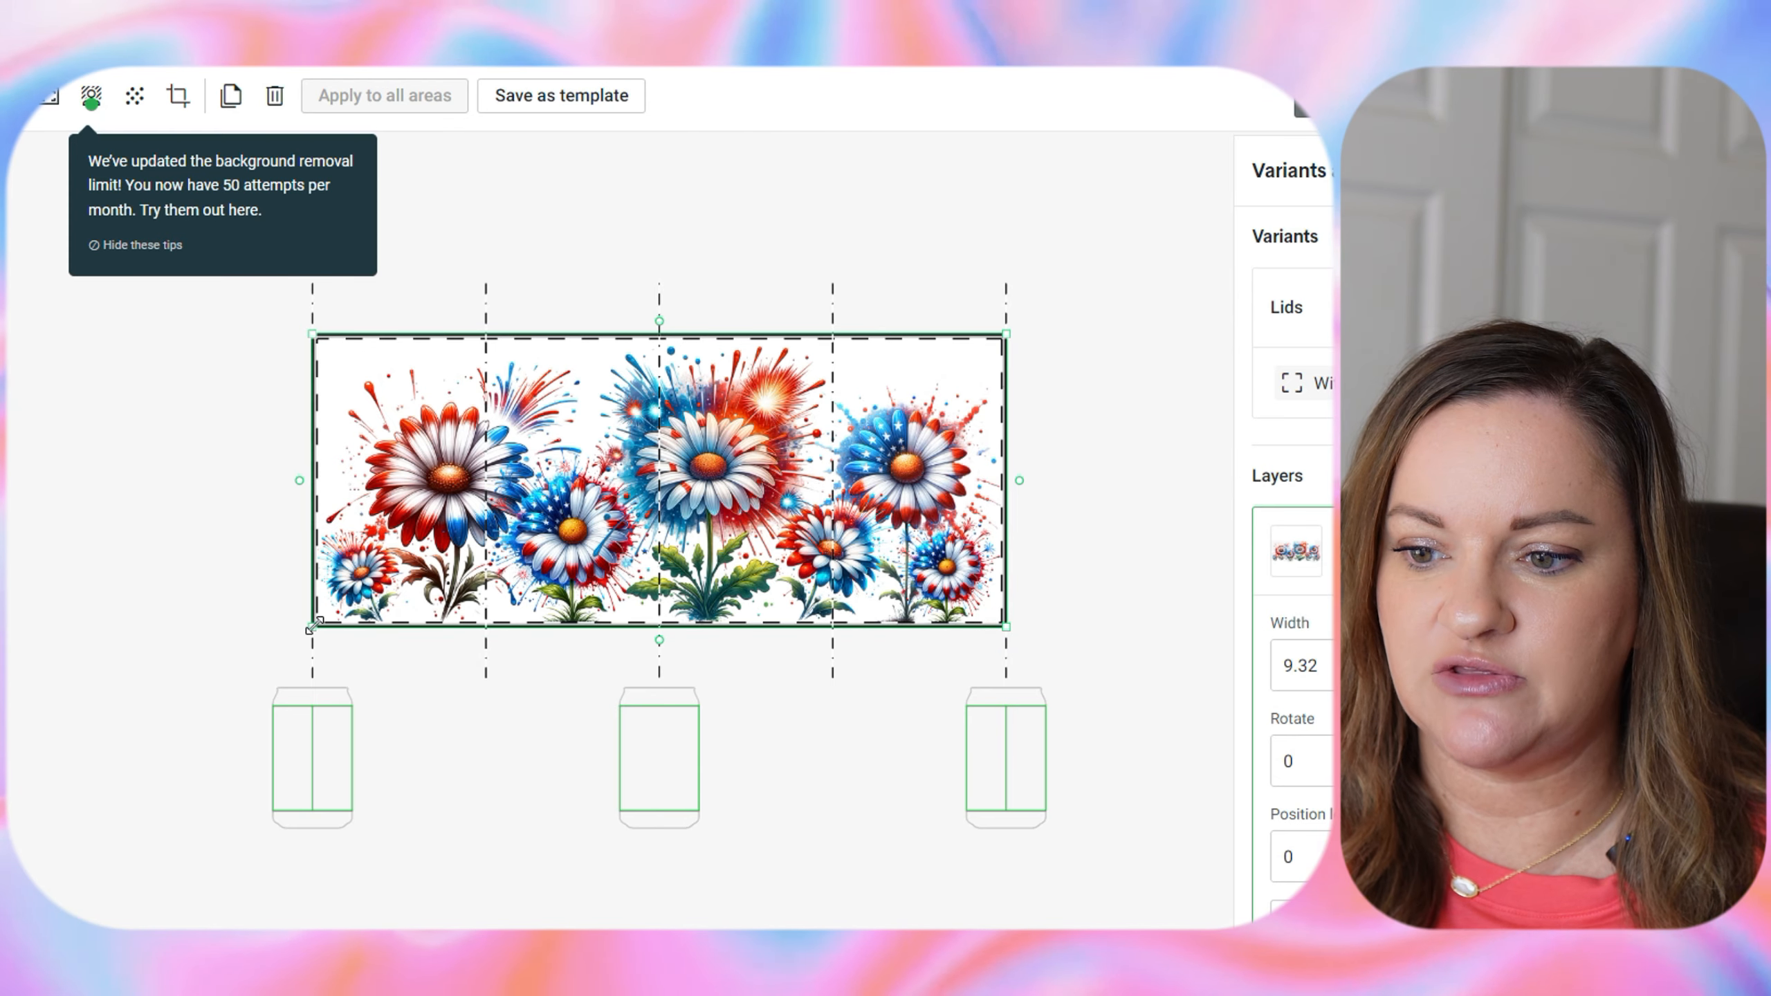
pyautogui.moveTo(313, 628); pyautogui.dragTo(329, 619)
pyautogui.moveTo(768, 524); pyautogui.dragTo(761, 528)
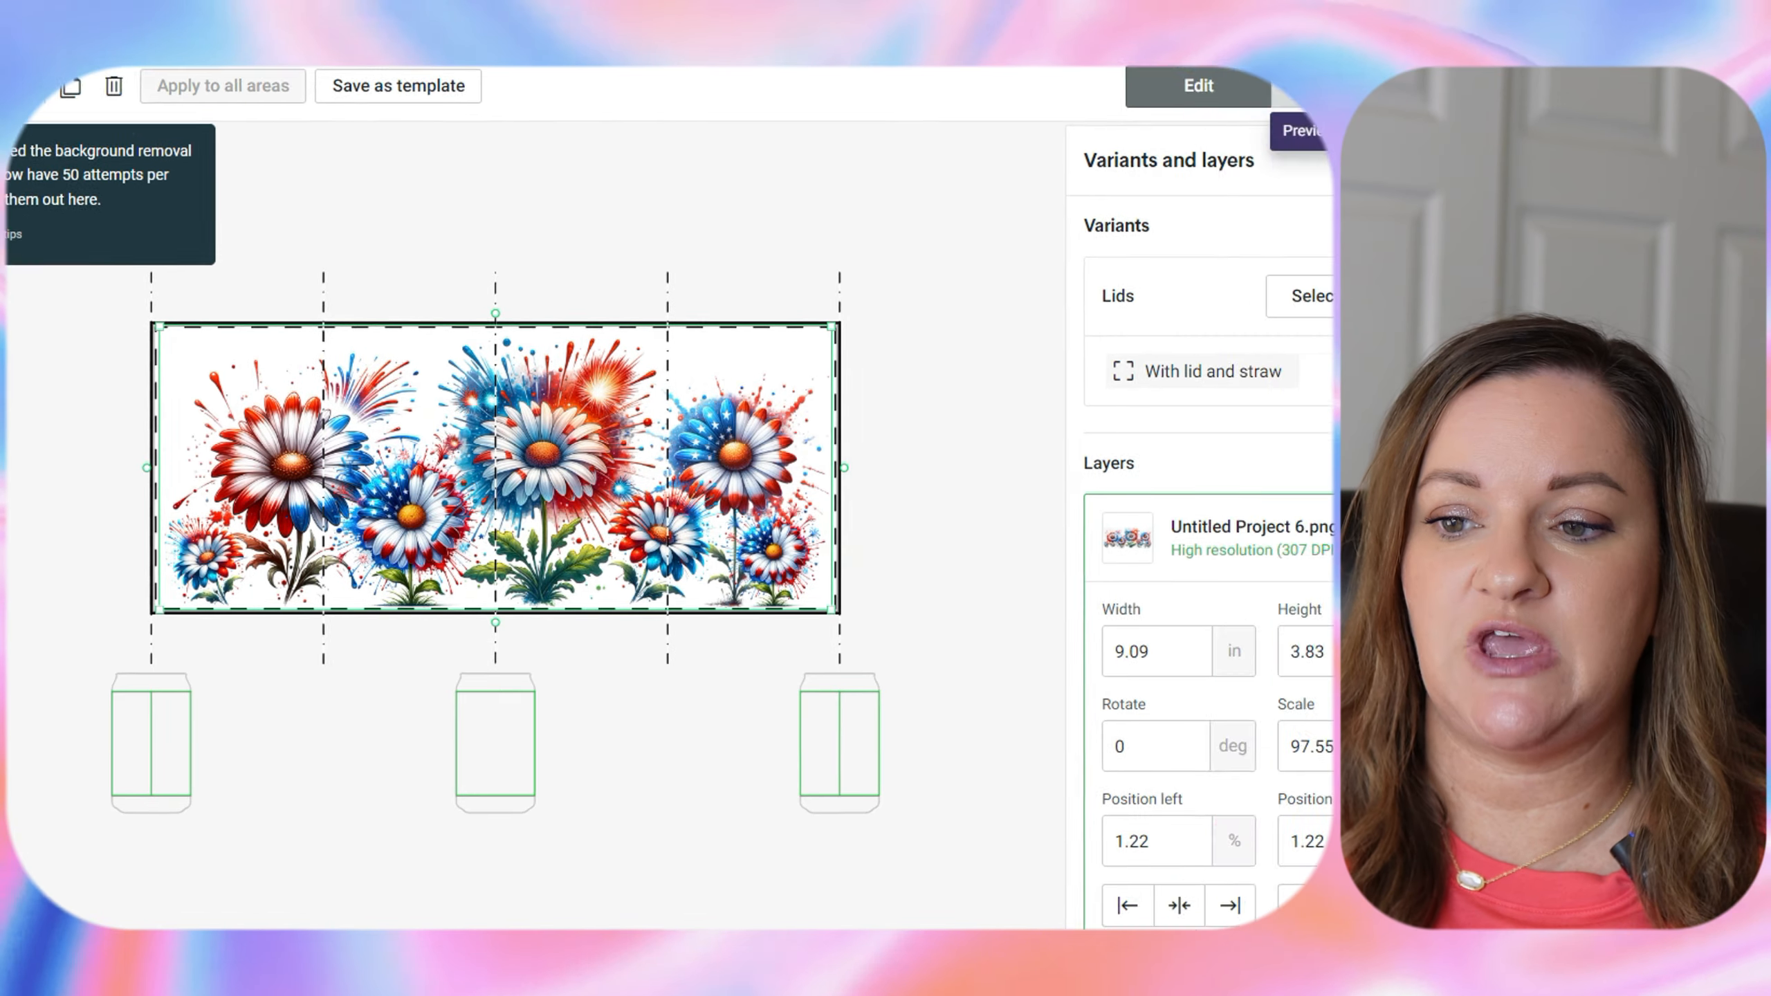
# Preview the glass mockup in the Left, Back and Context 2 views, and return to editing the design
pyautogui.click(1349, 82)
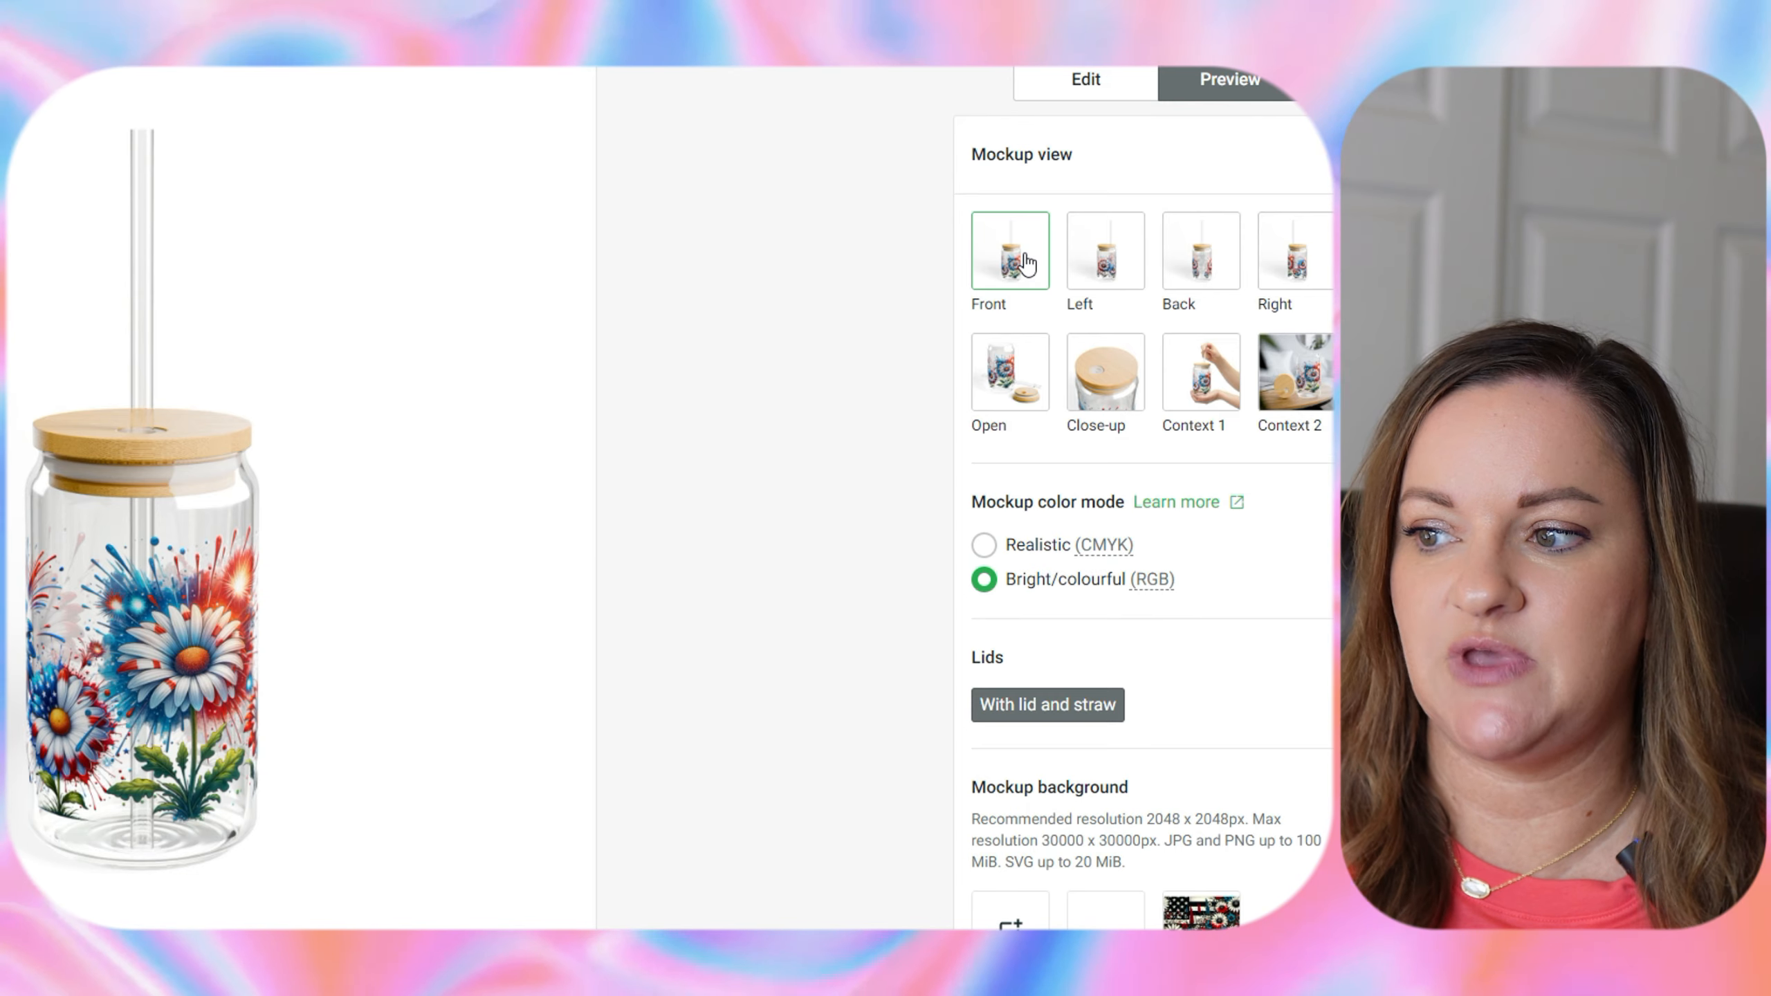
pyautogui.click(1107, 264)
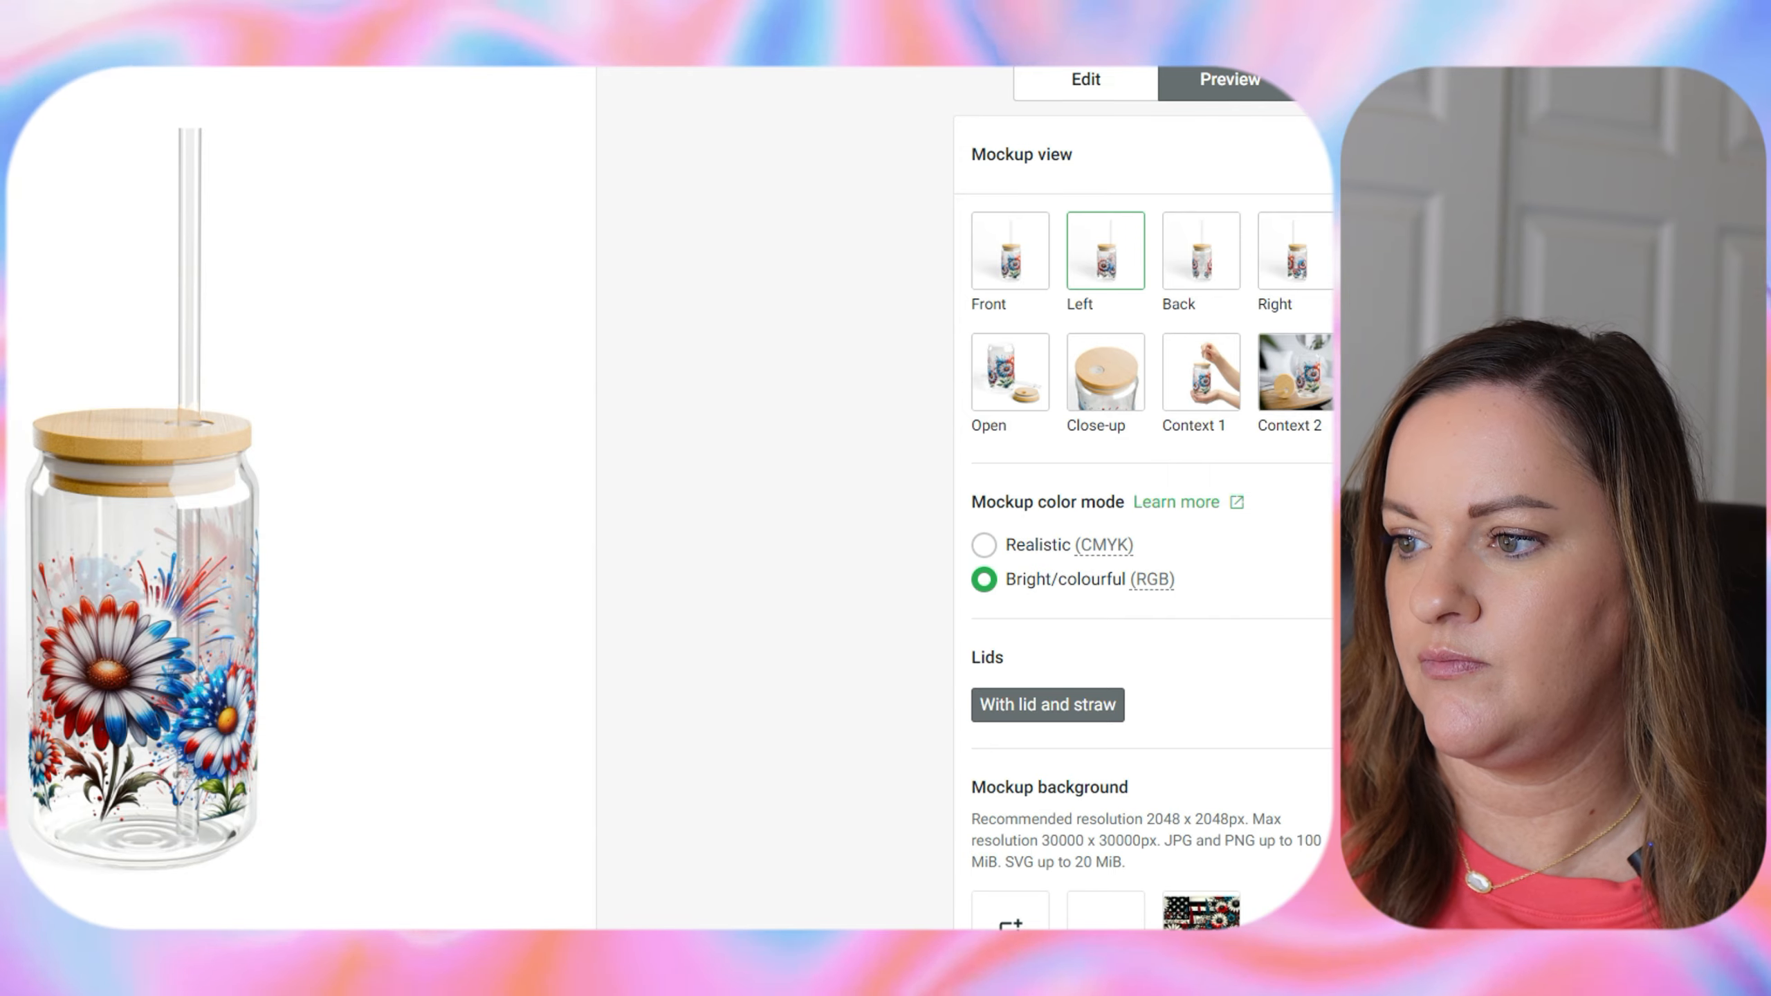
pyautogui.click(1199, 270)
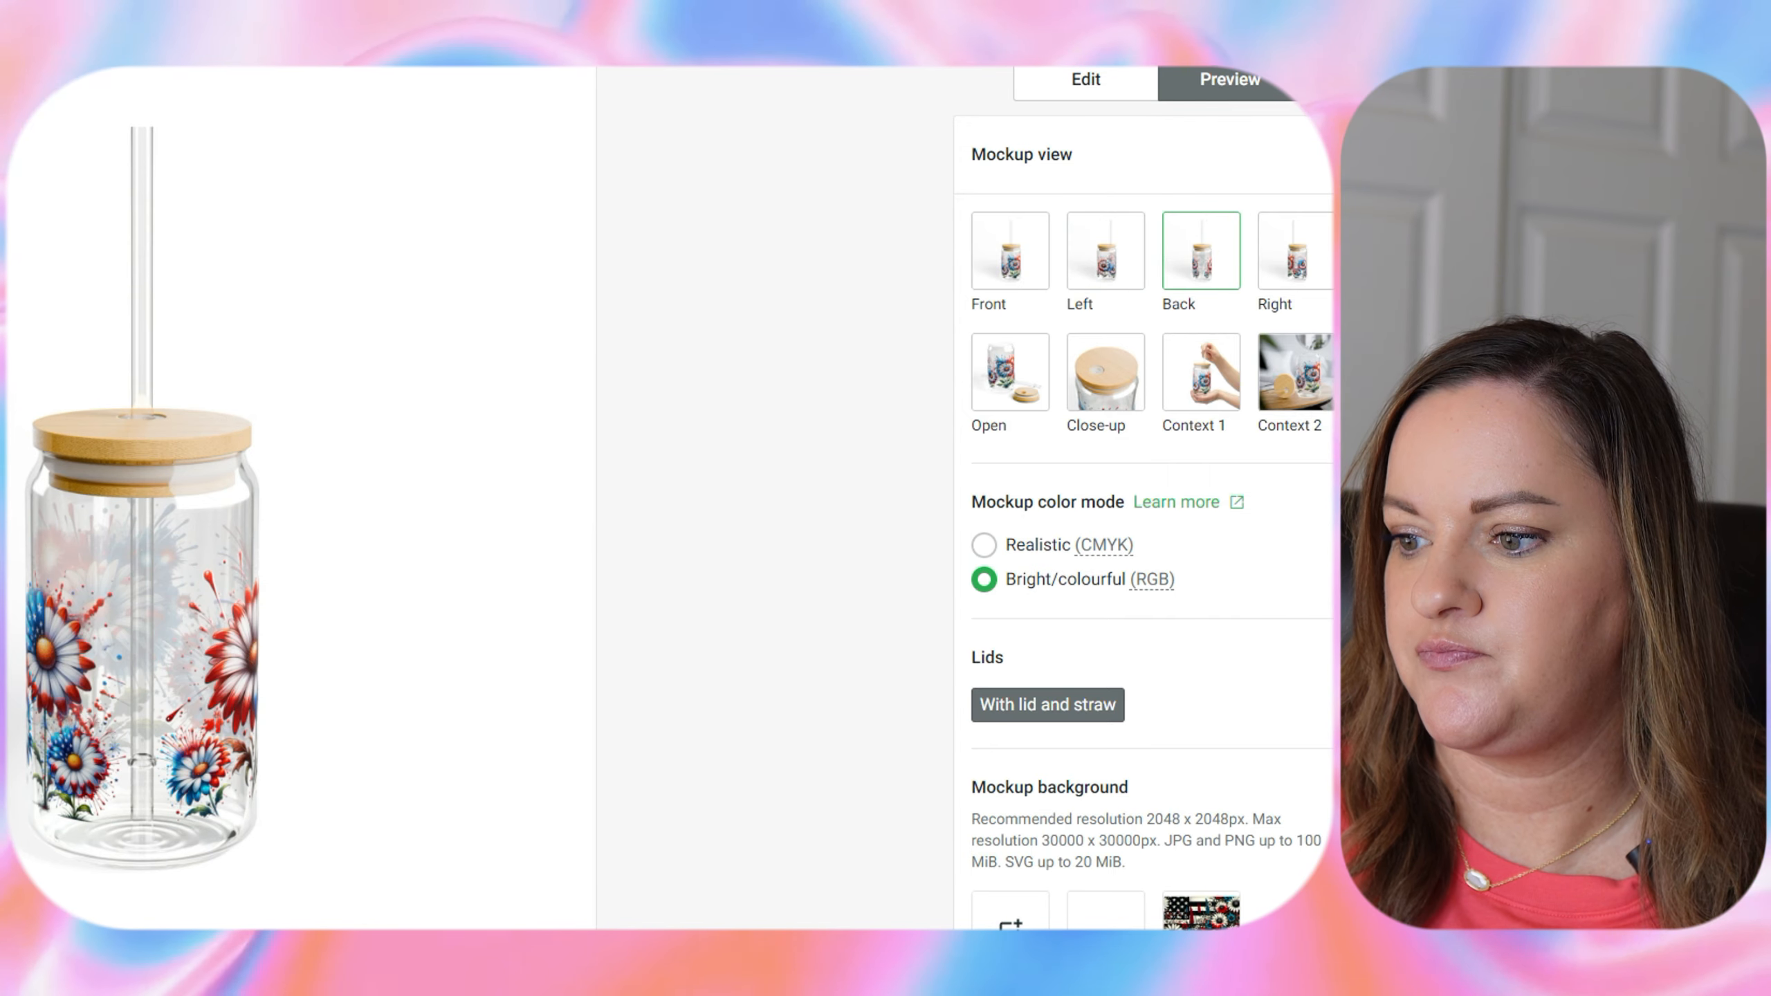
pyautogui.click(1296, 379)
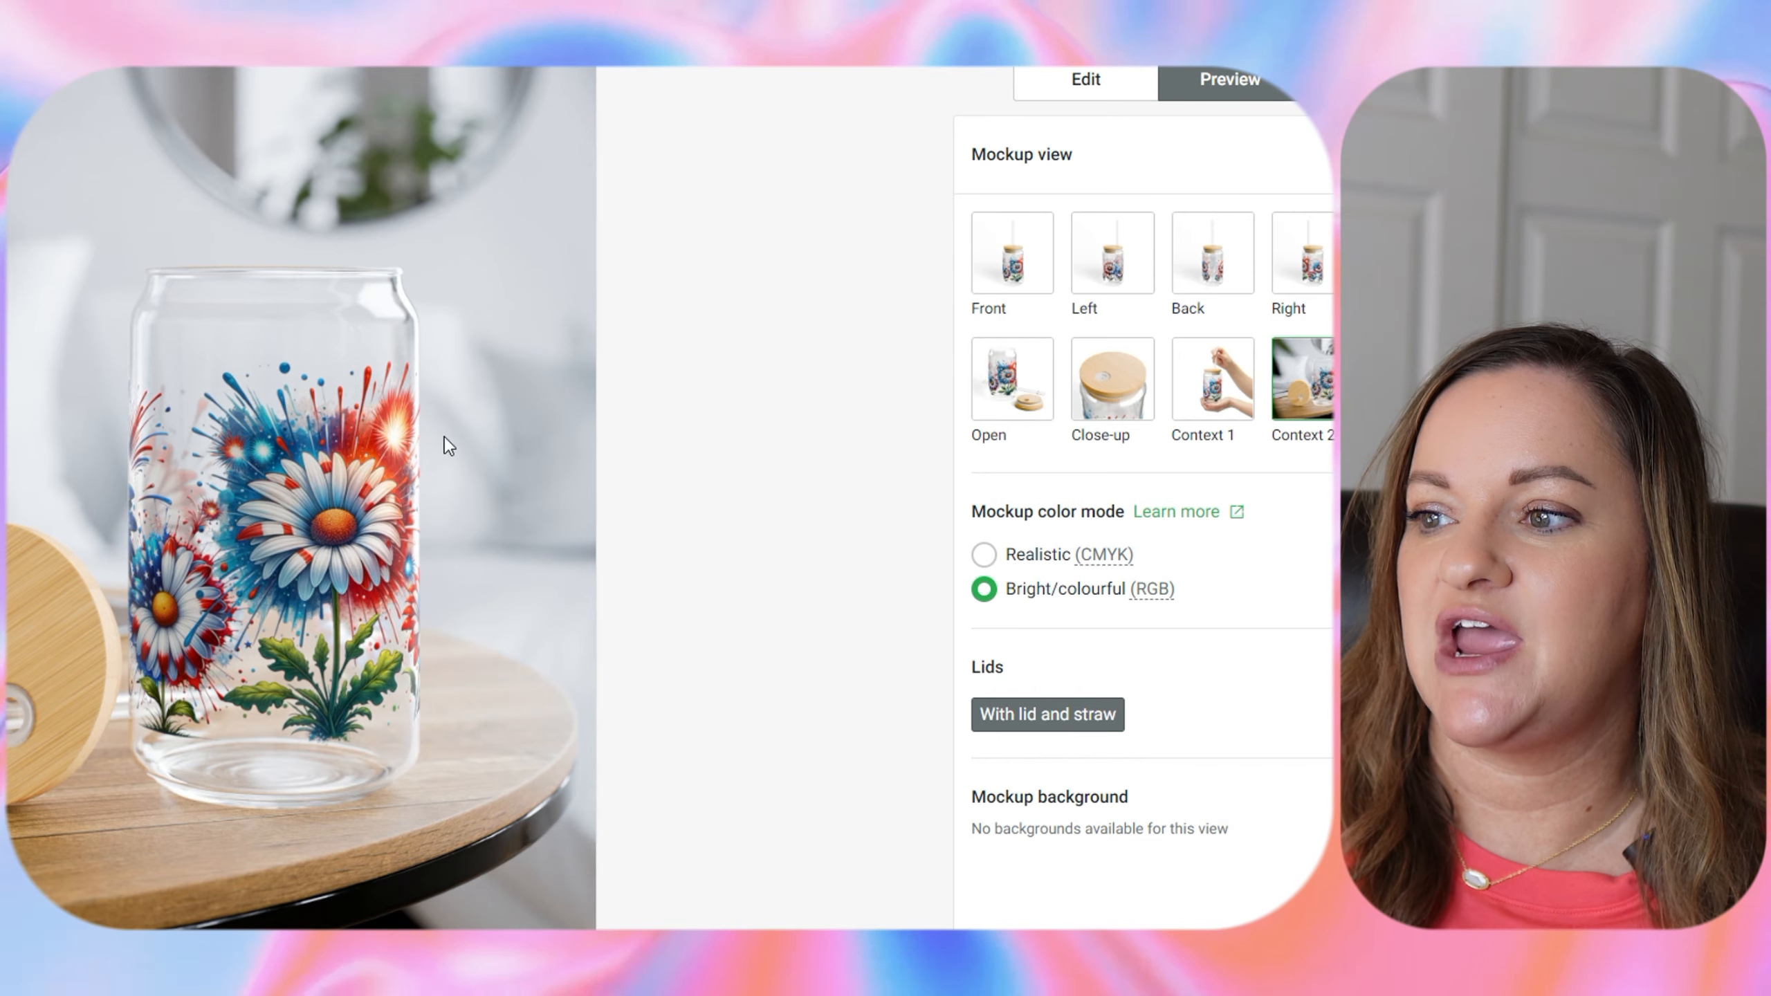
pyautogui.click(1080, 83)
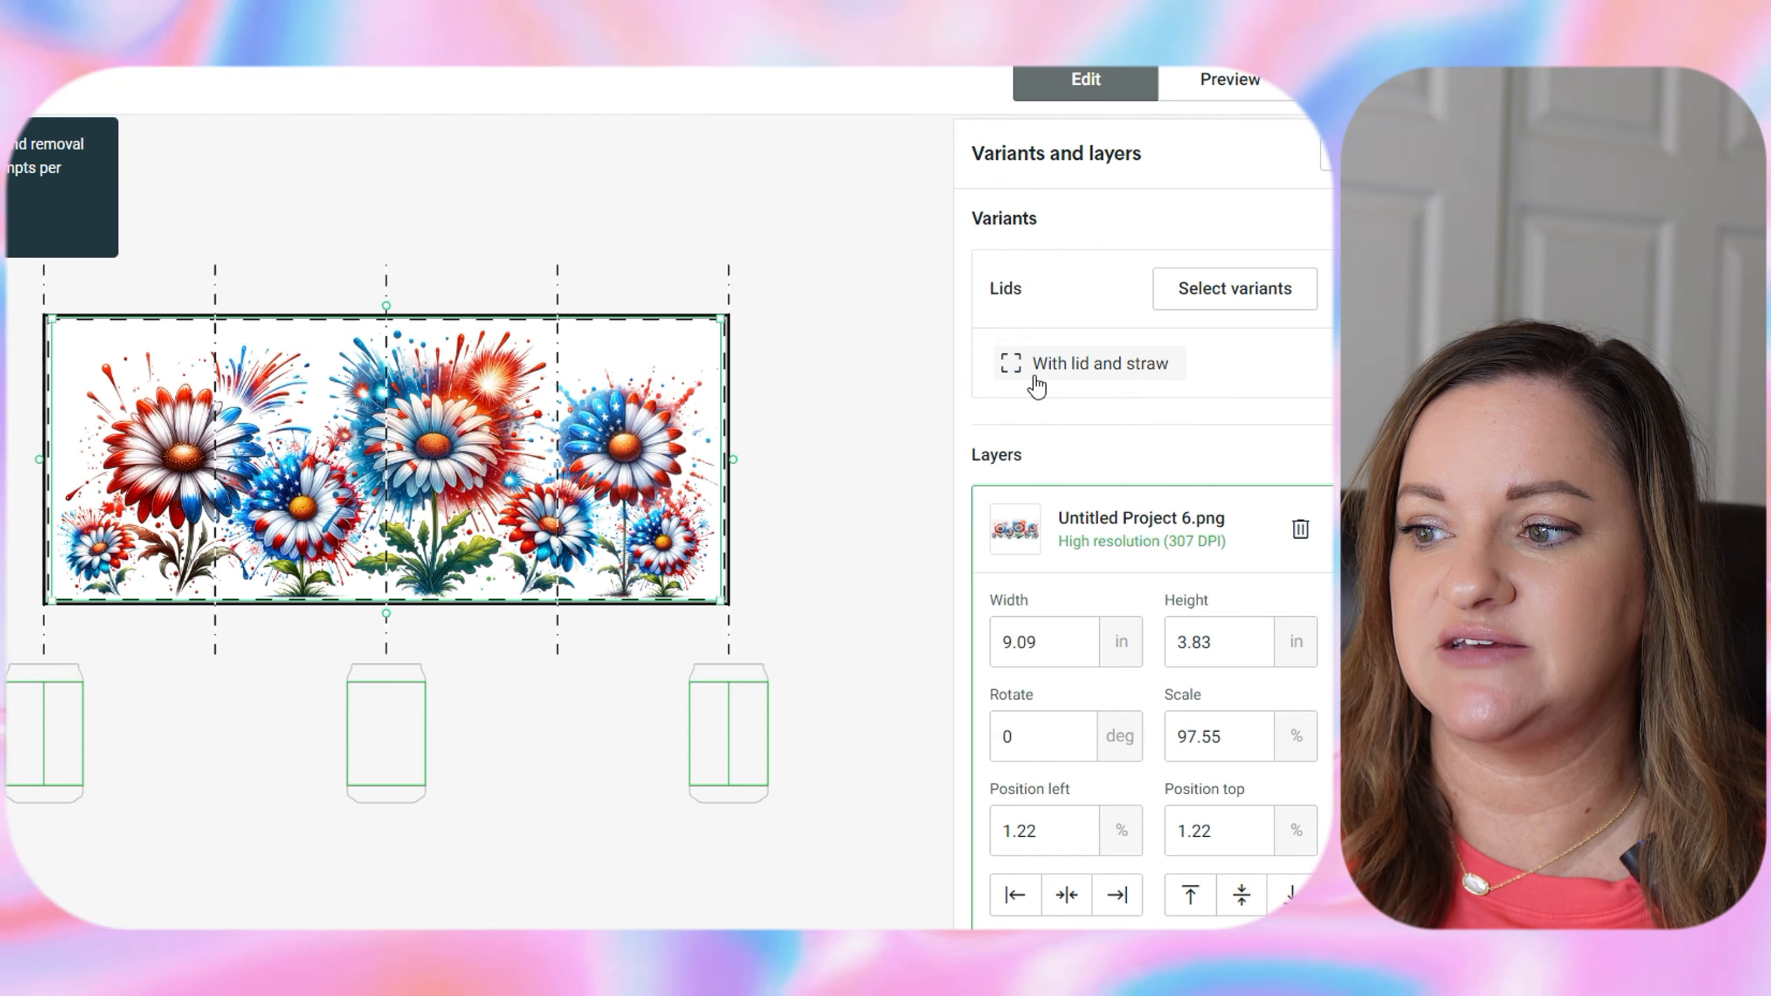
# Save the sipper glass product with the With lid and straw variant and proceed to its listing page
pyautogui.click(1015, 362)
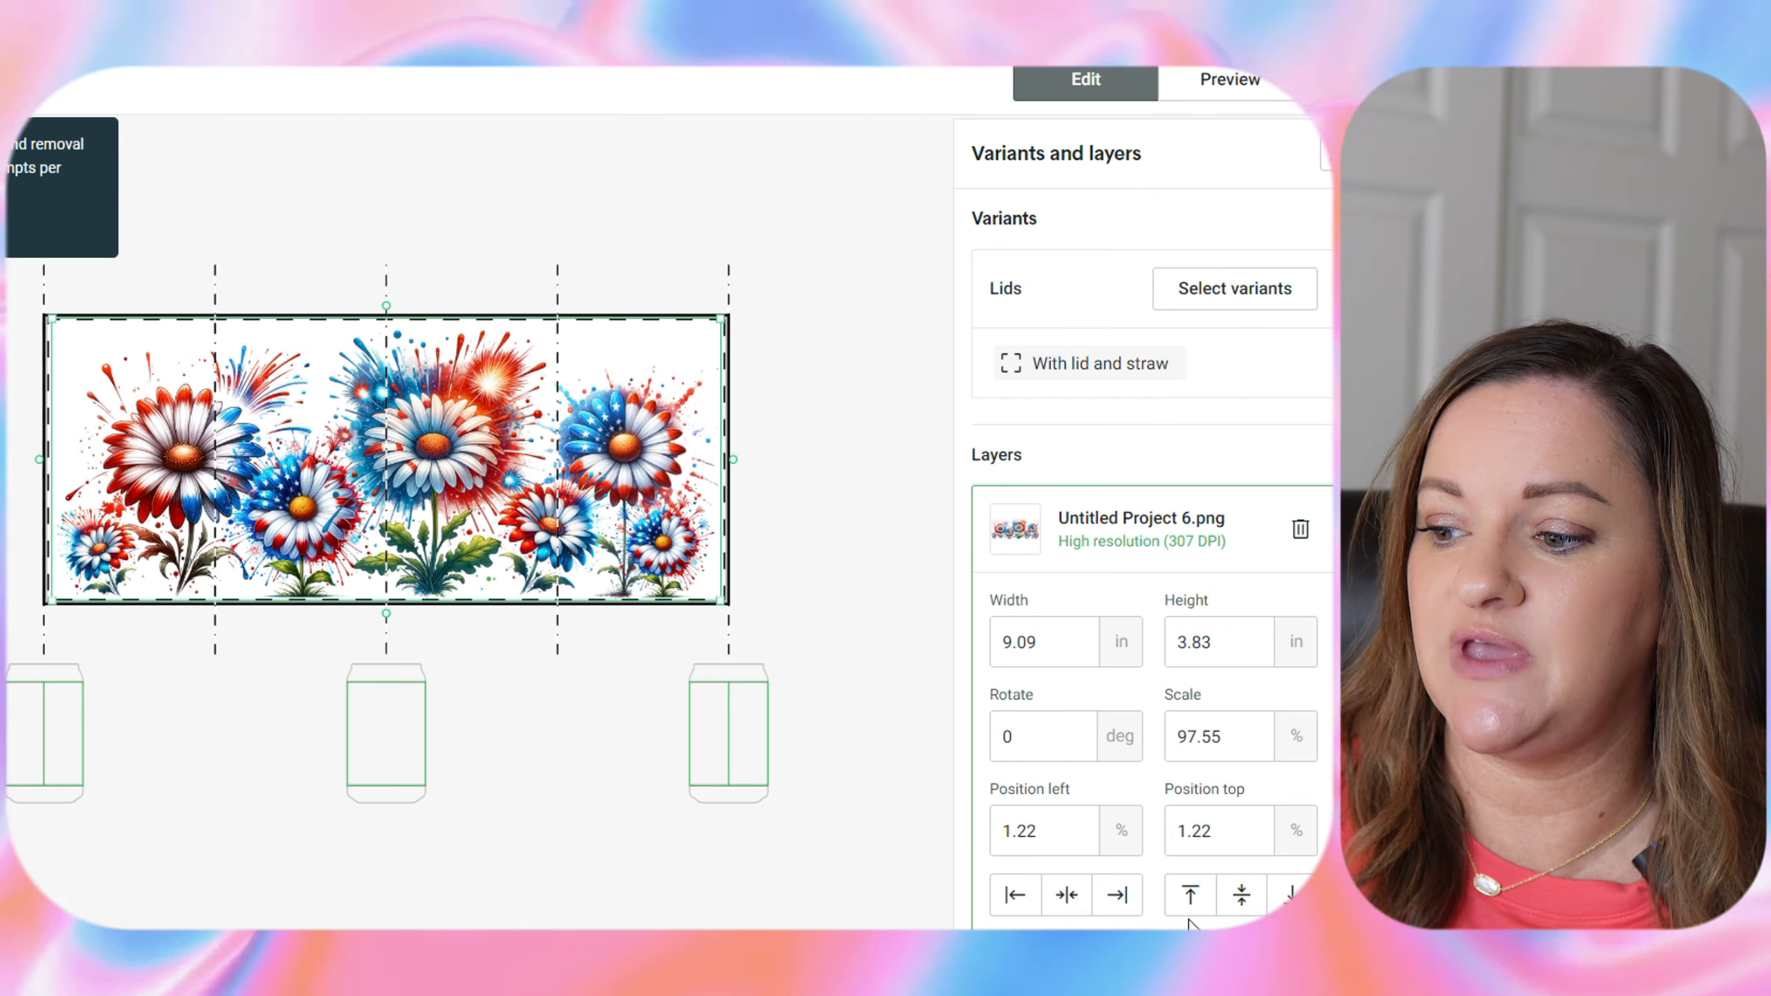
pyautogui.click(1178, 945)
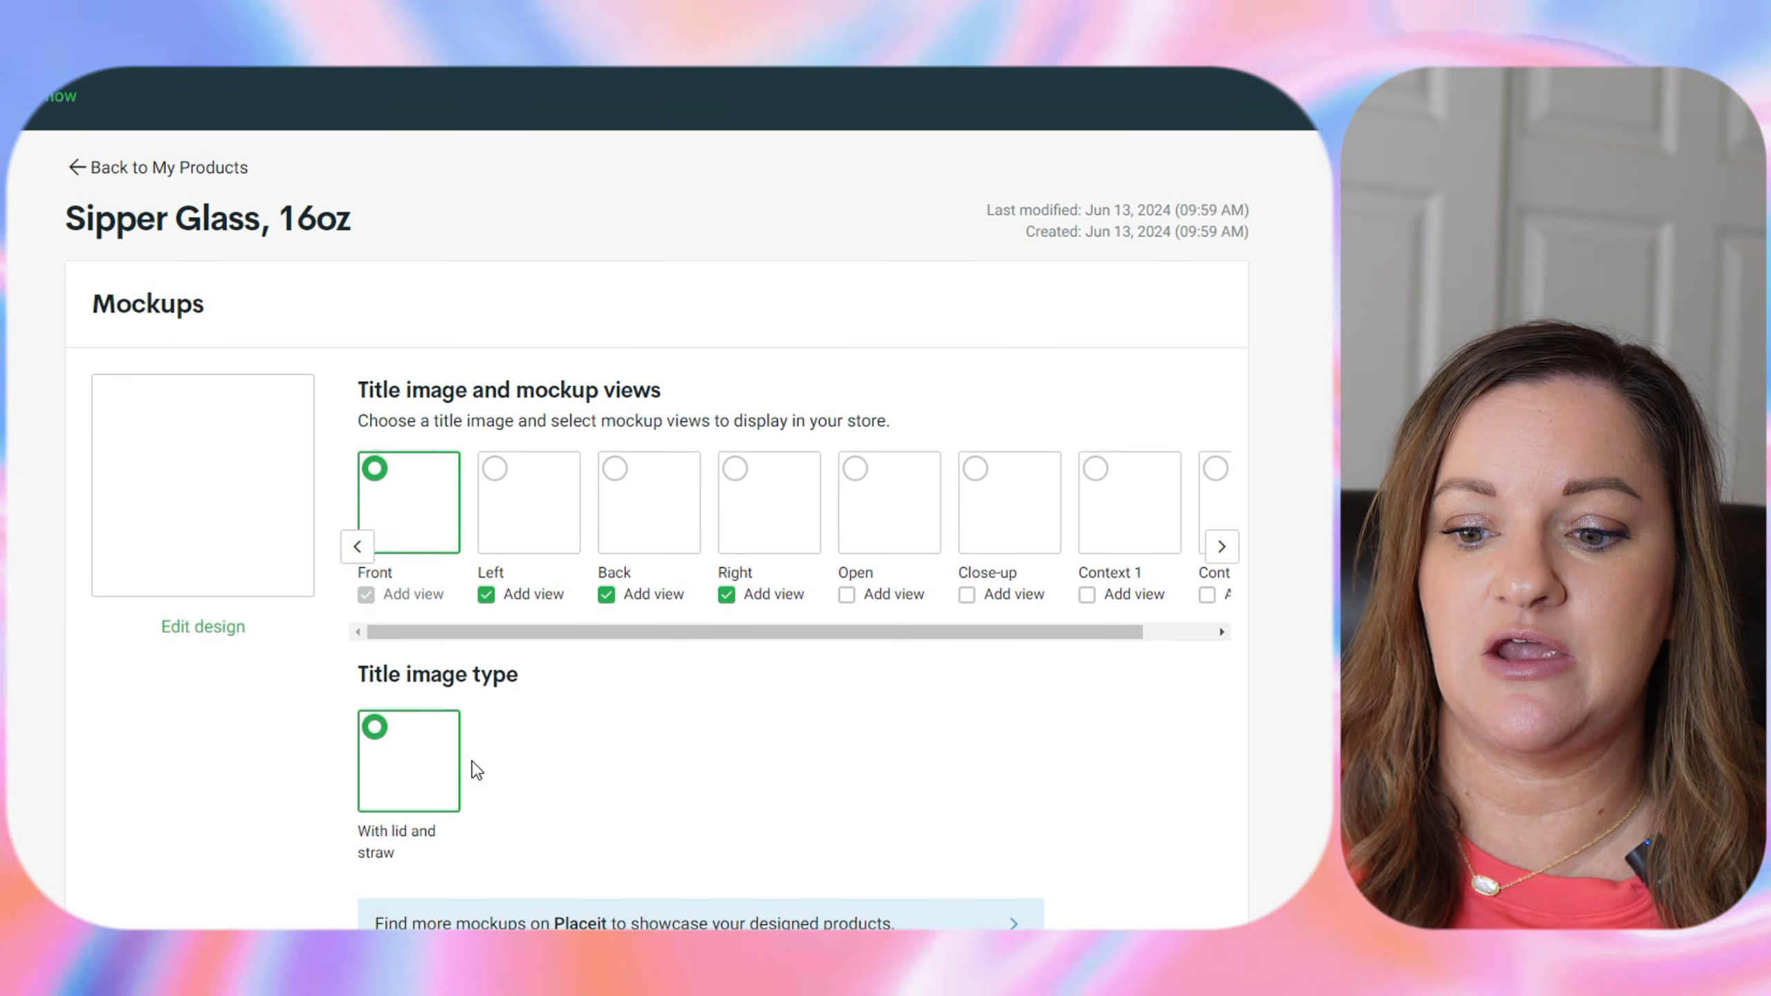
# Review the glass listing's mockup views, title, description, shipping methods and publishing settings
pyautogui.scroll(-15, 476, 770)
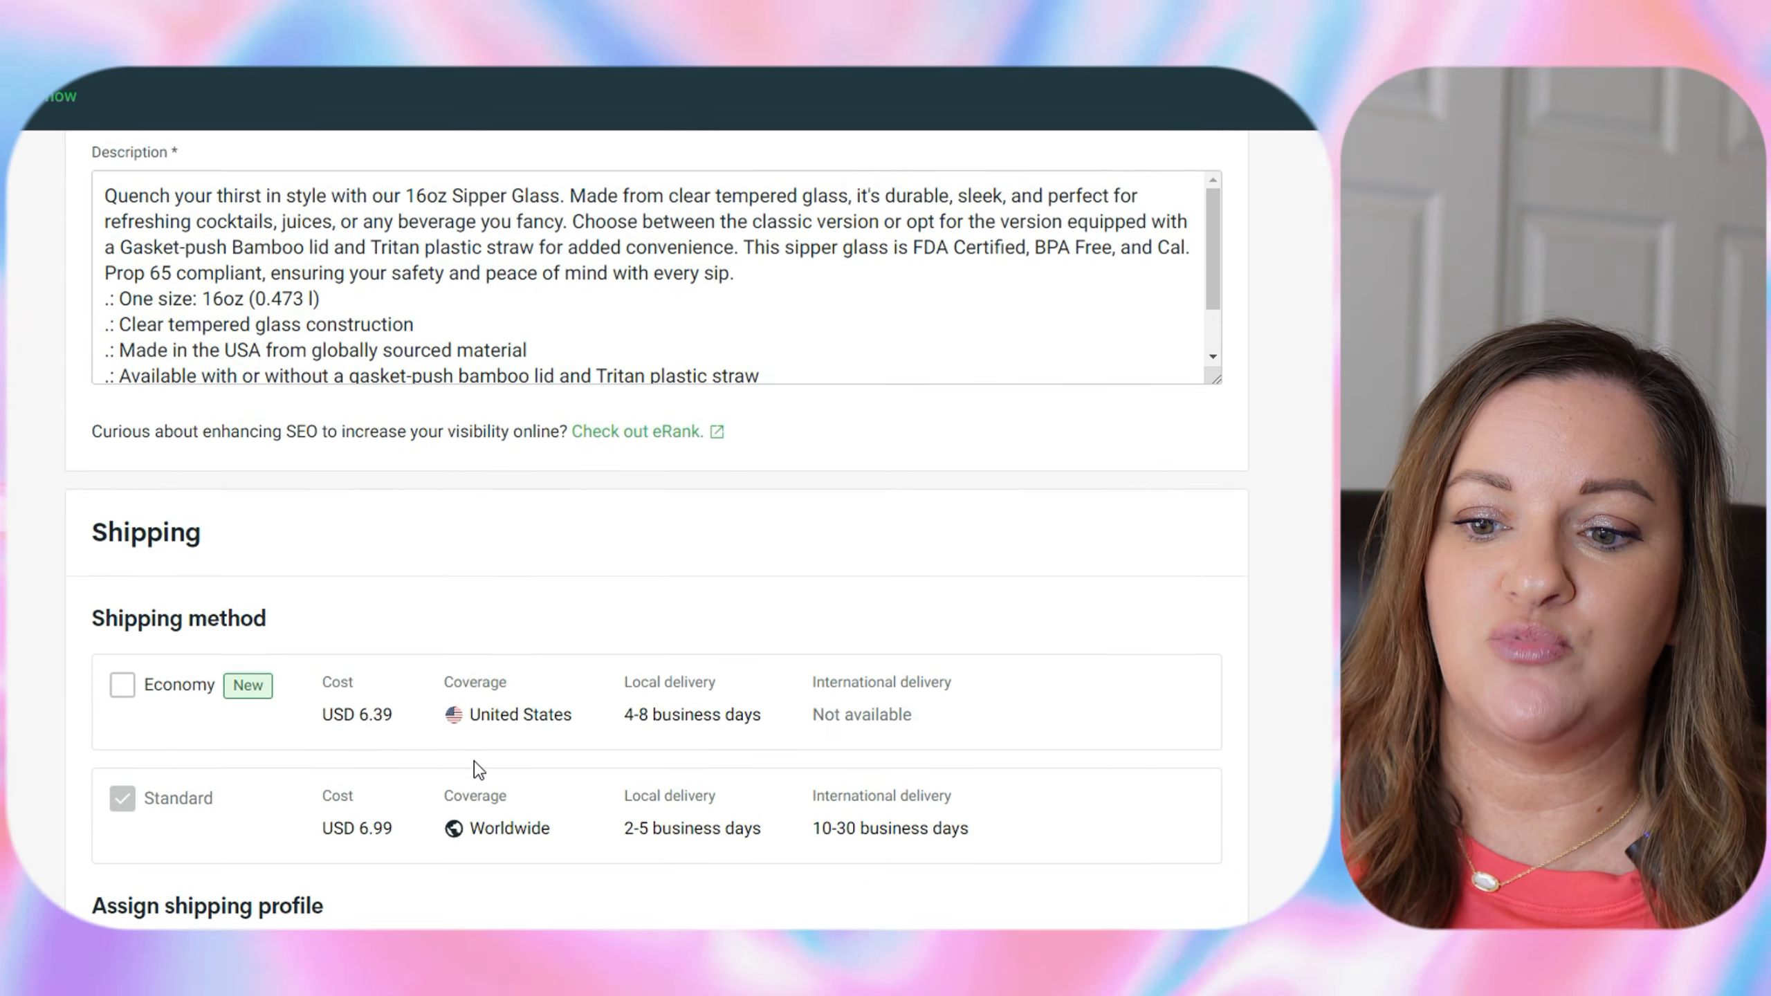
pyautogui.scroll(-15, 478, 769)
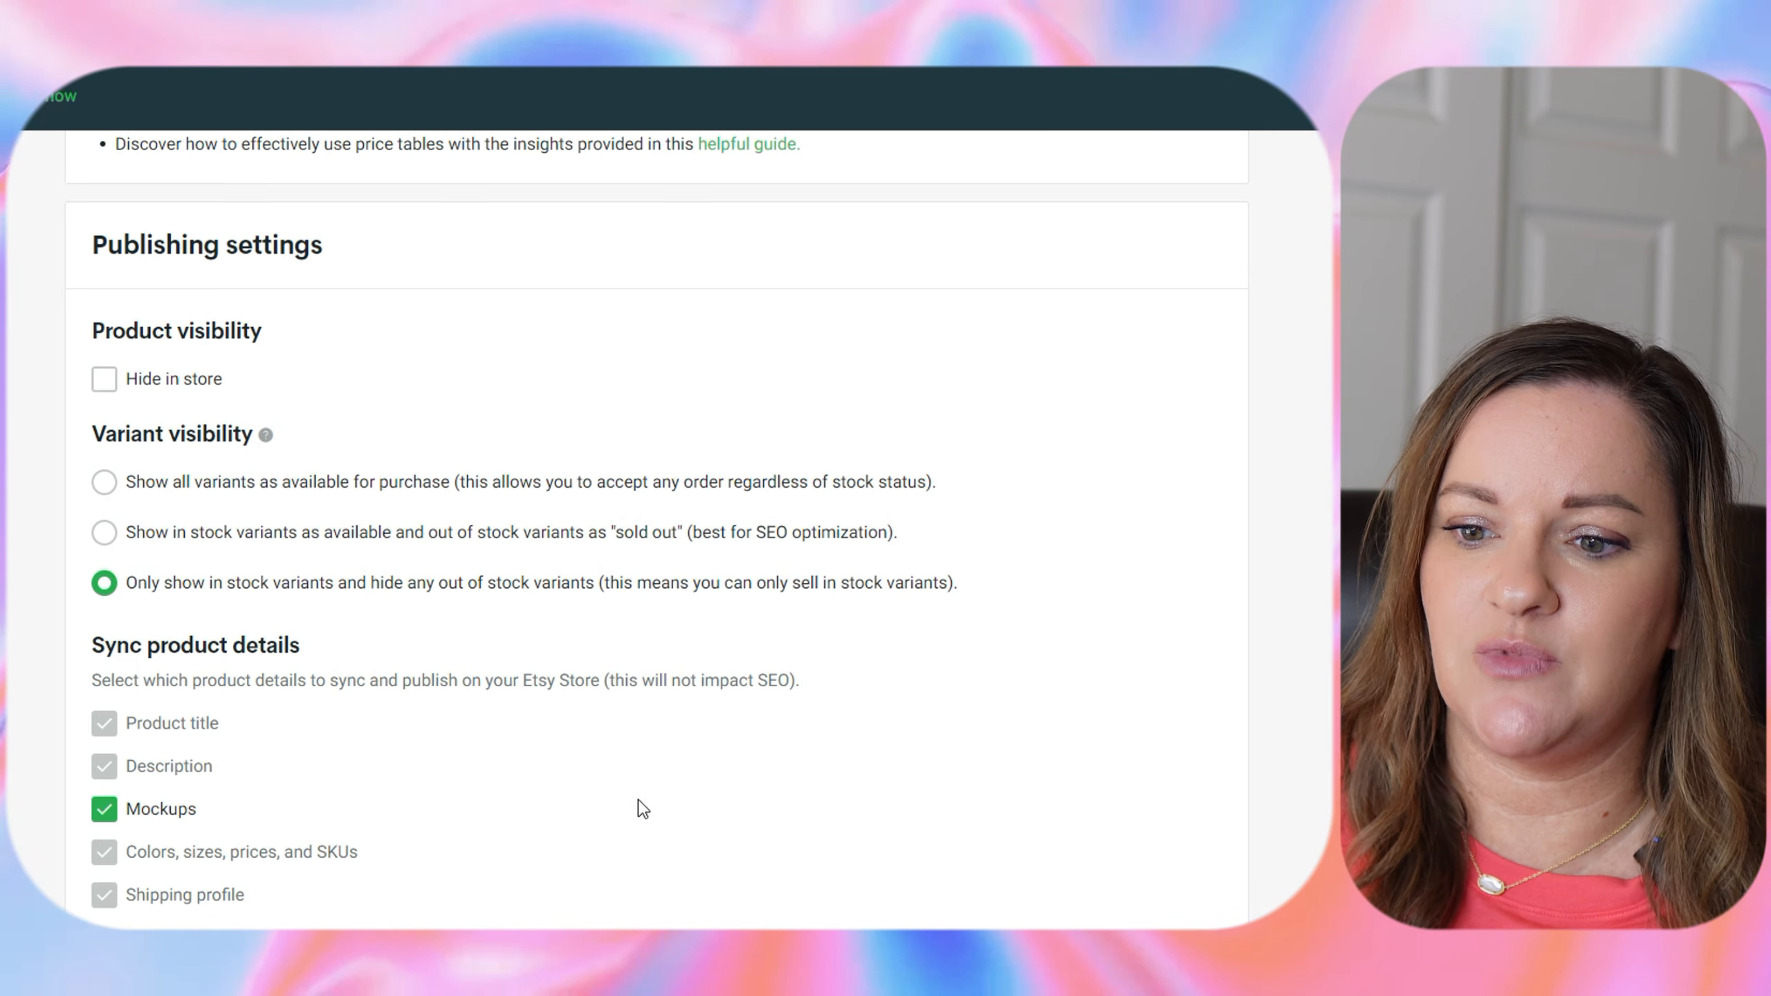
pyautogui.scroll(15, 631, 799)
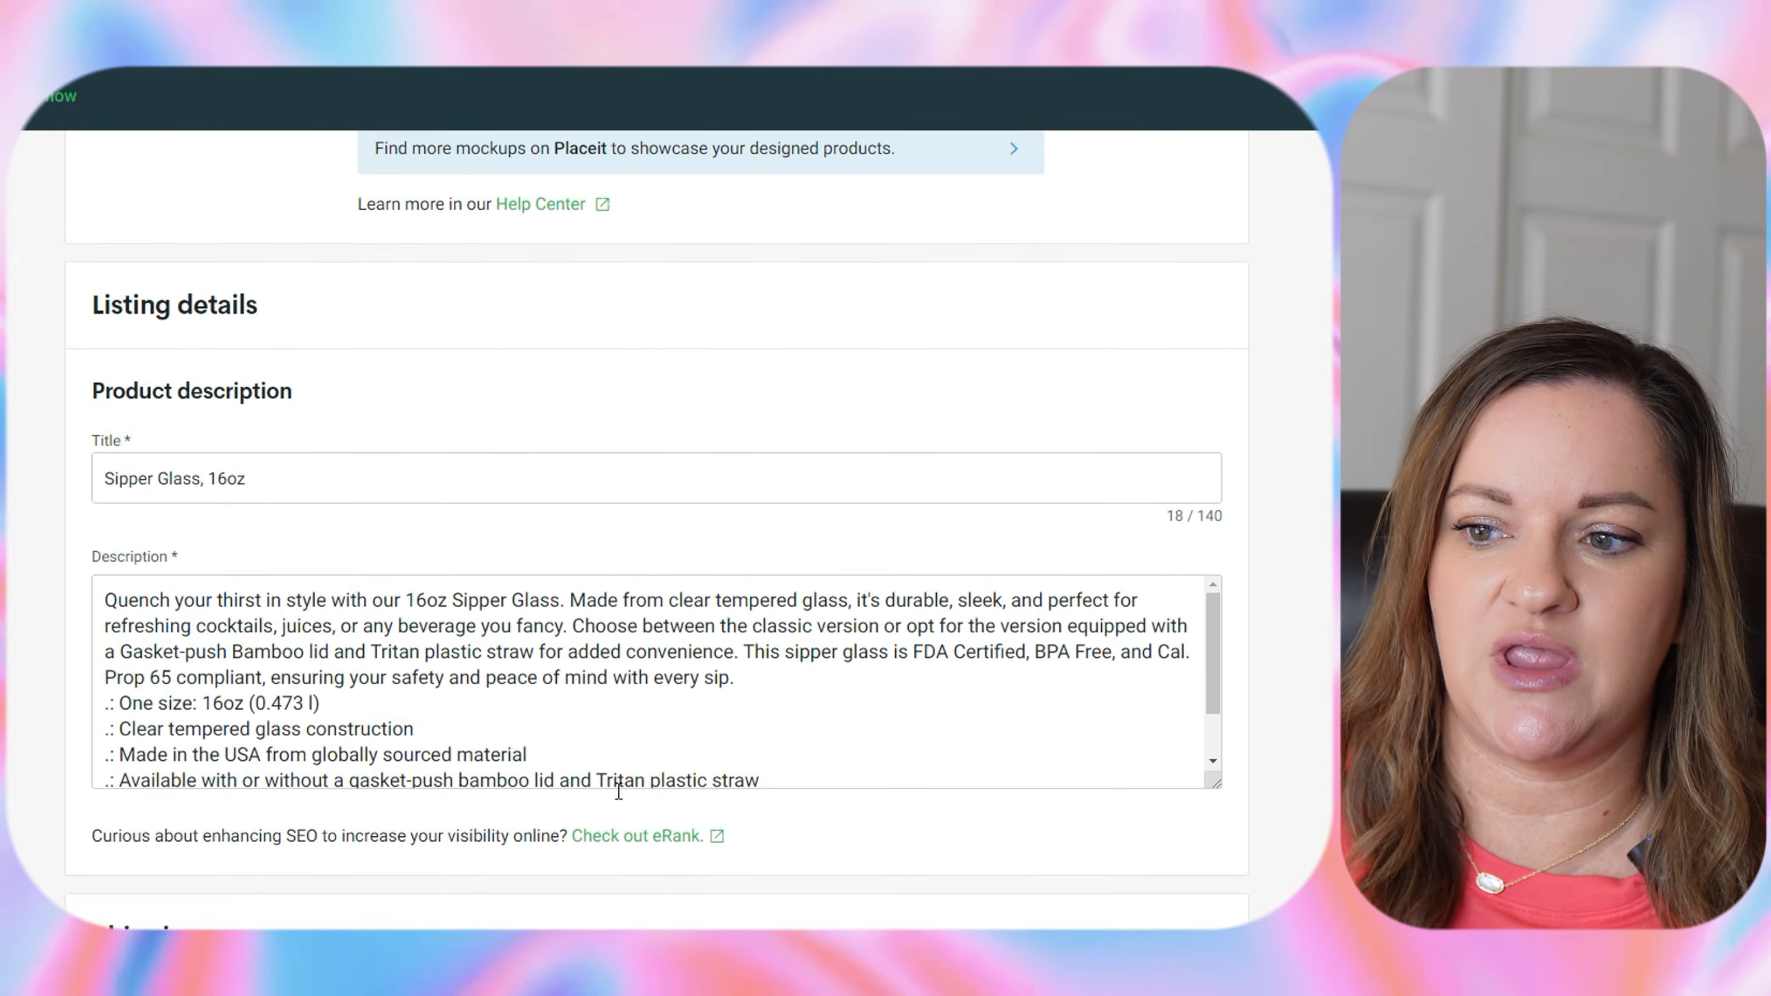
pyautogui.scroll(8, 618, 792)
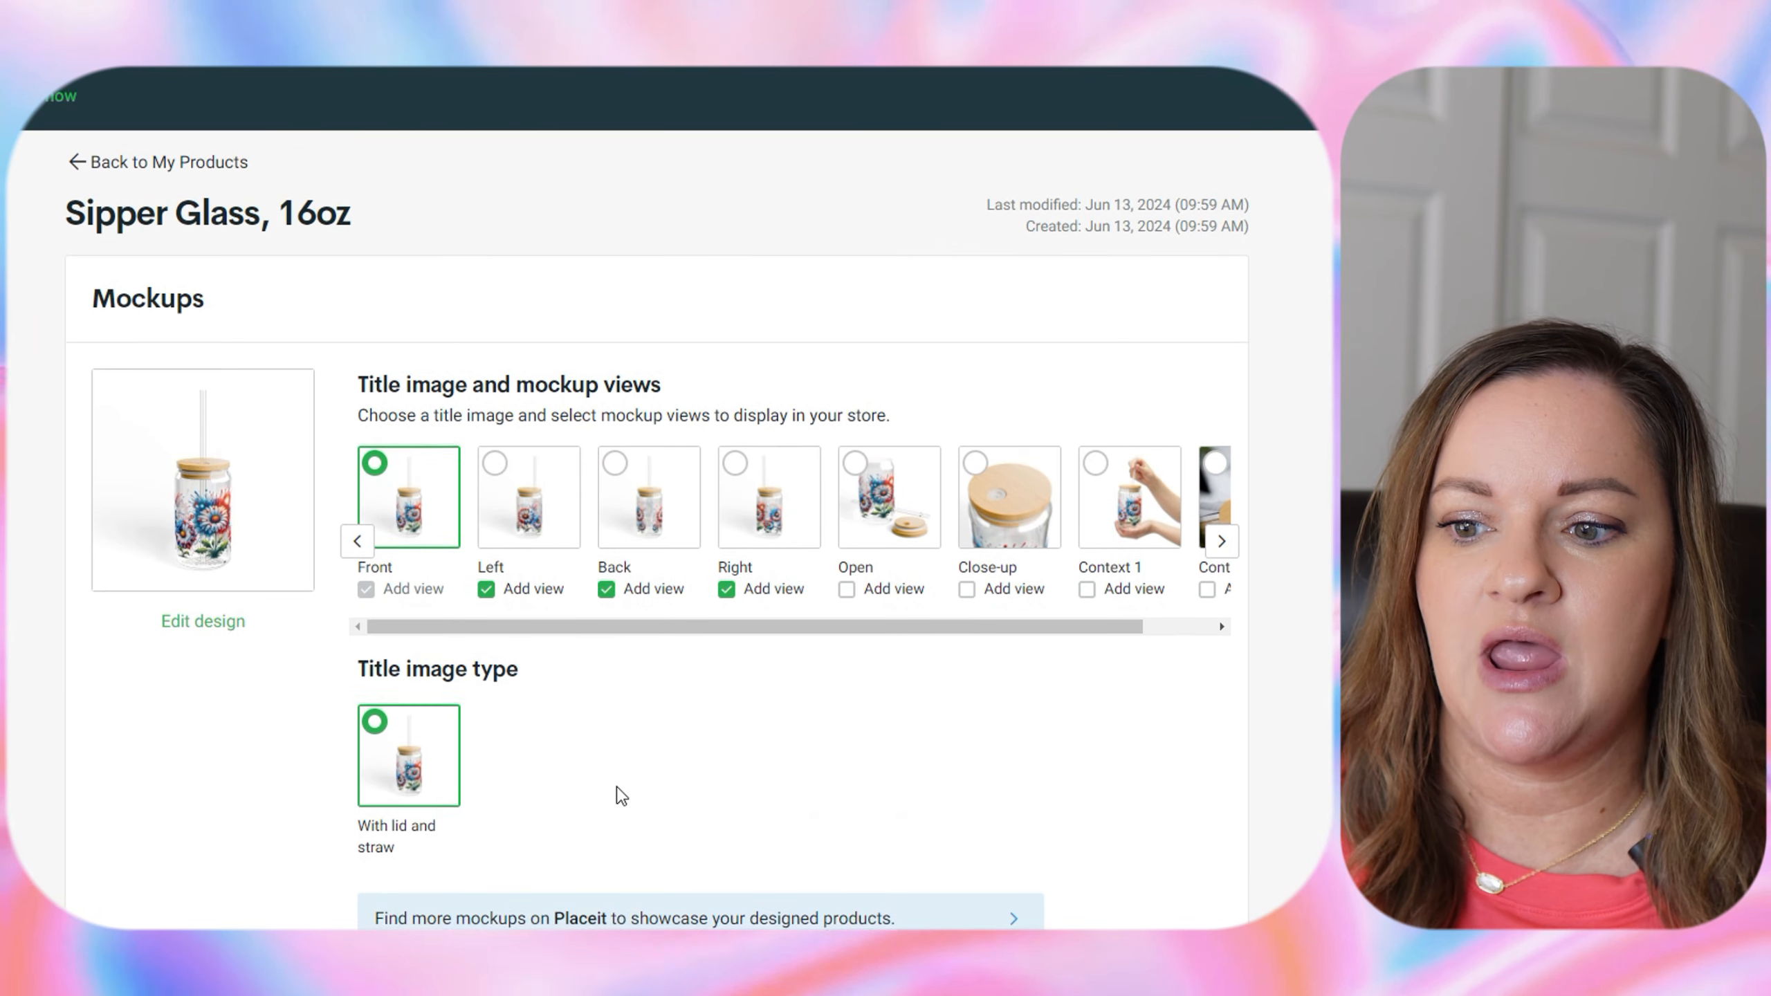
pyautogui.scroll(-3, 621, 795)
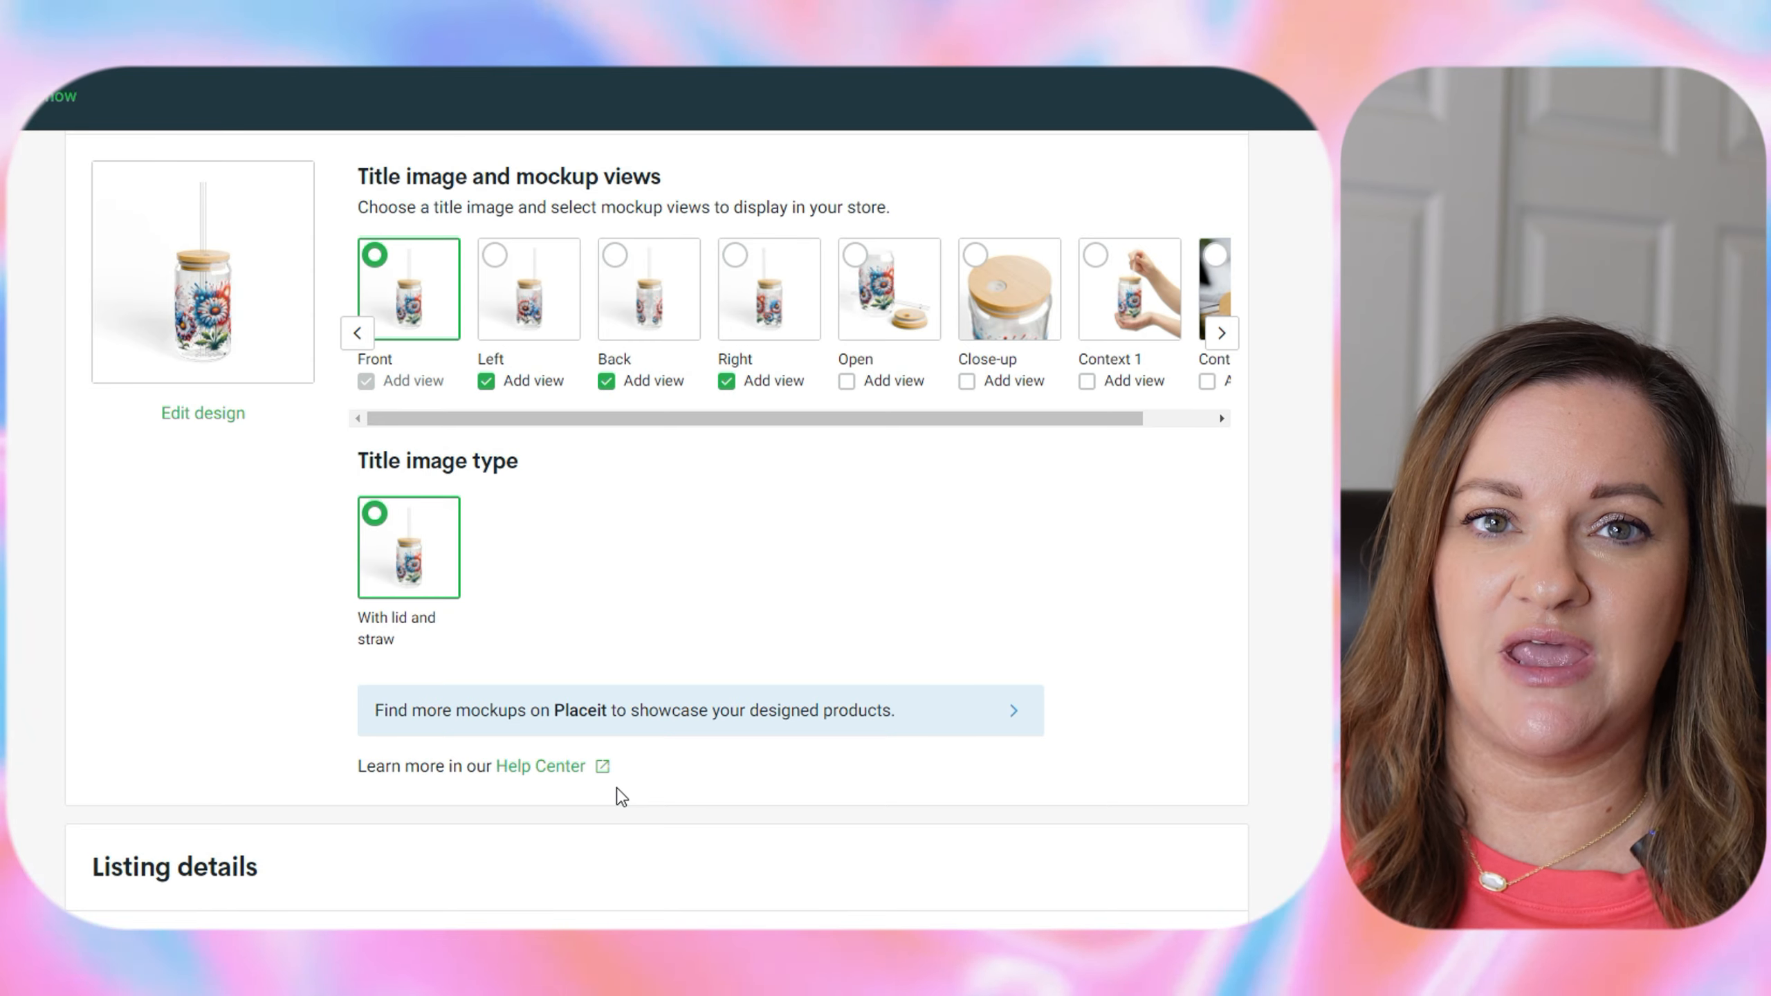